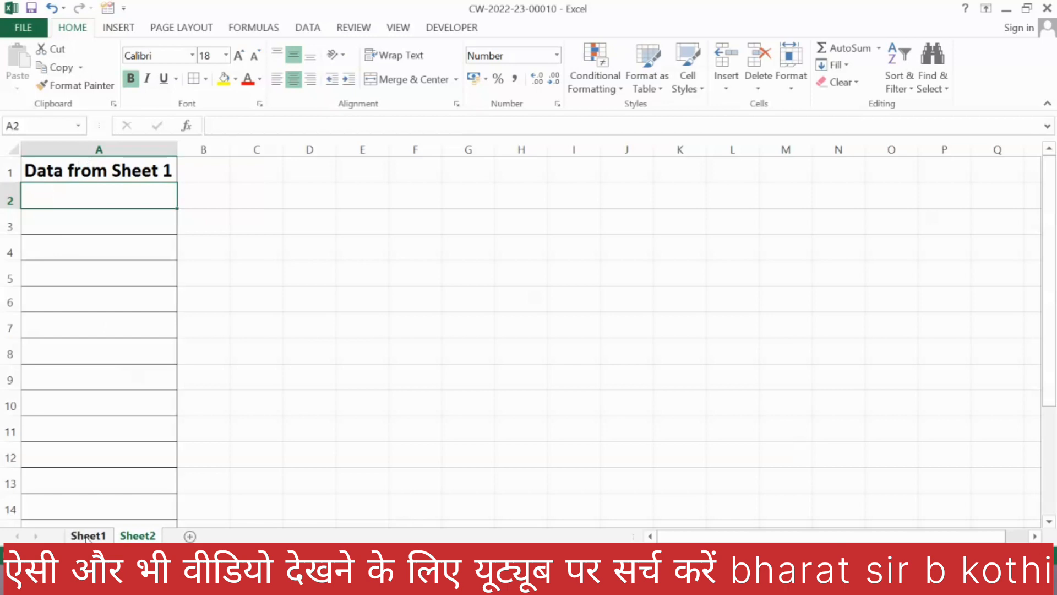
Step: Run the blue shape's macro on Sheet1 to send the invoice's total amount to Sheet2, and check the entry there
left_click(87, 535)
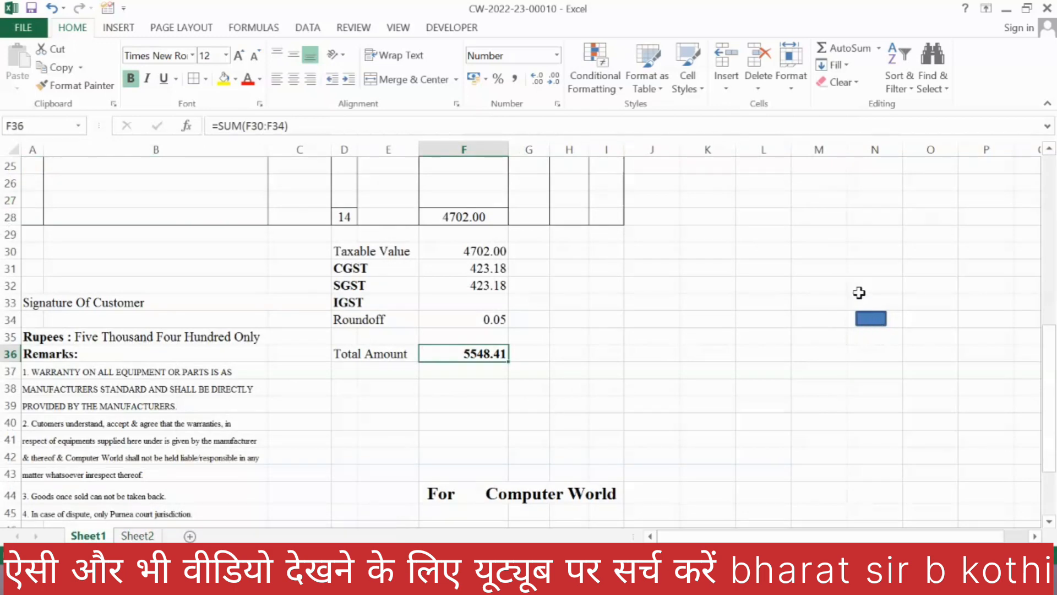
left_click(870, 352)
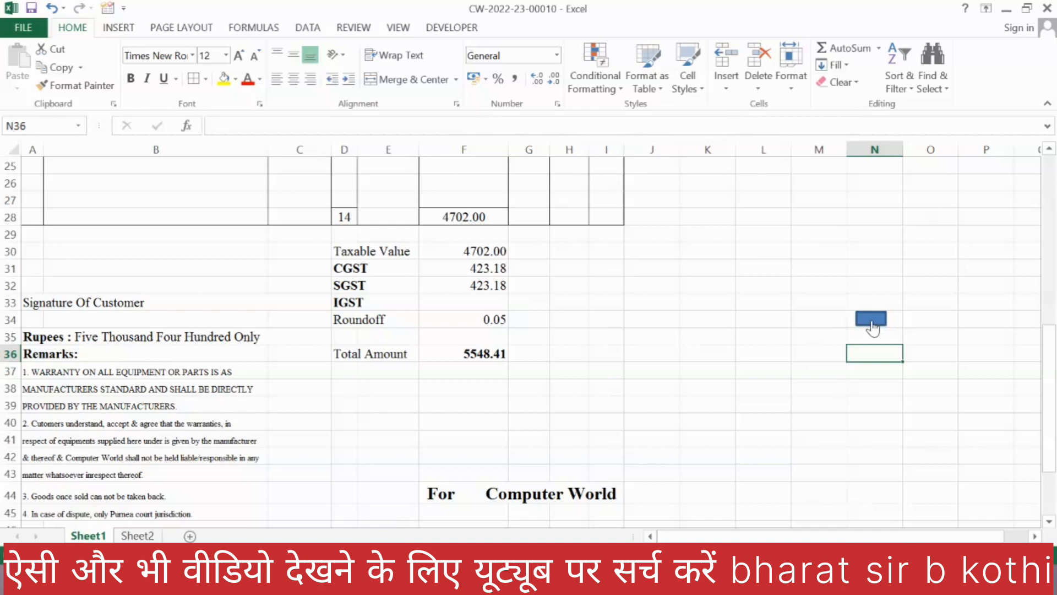
left_click(529, 353)
left_click(138, 536)
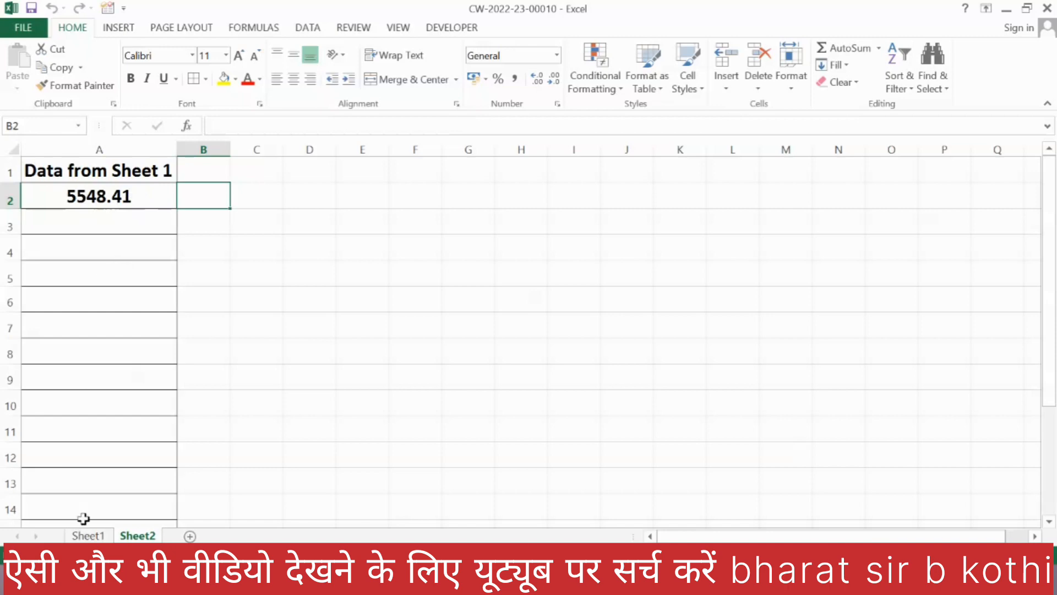
Step: On Sheet1, set the rates of the Quantum keyboard to 850, the Zebronics toner cartridge to 350 and the Intex item to 600
left_click(87, 535)
scroll(739, 394, "up", 5)
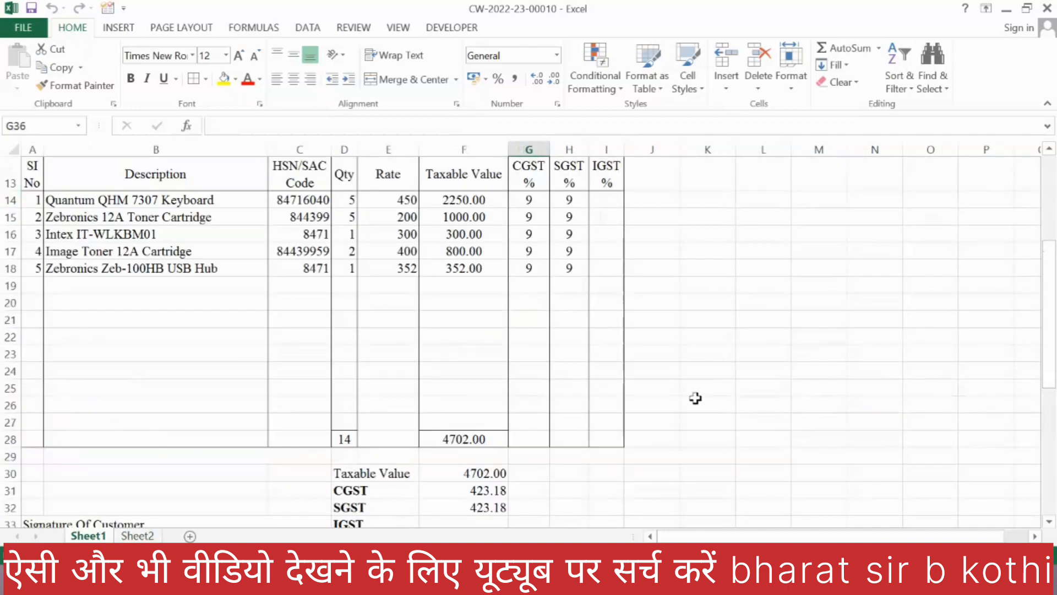
scroll(695, 398, "up", 1)
left_click(386, 263)
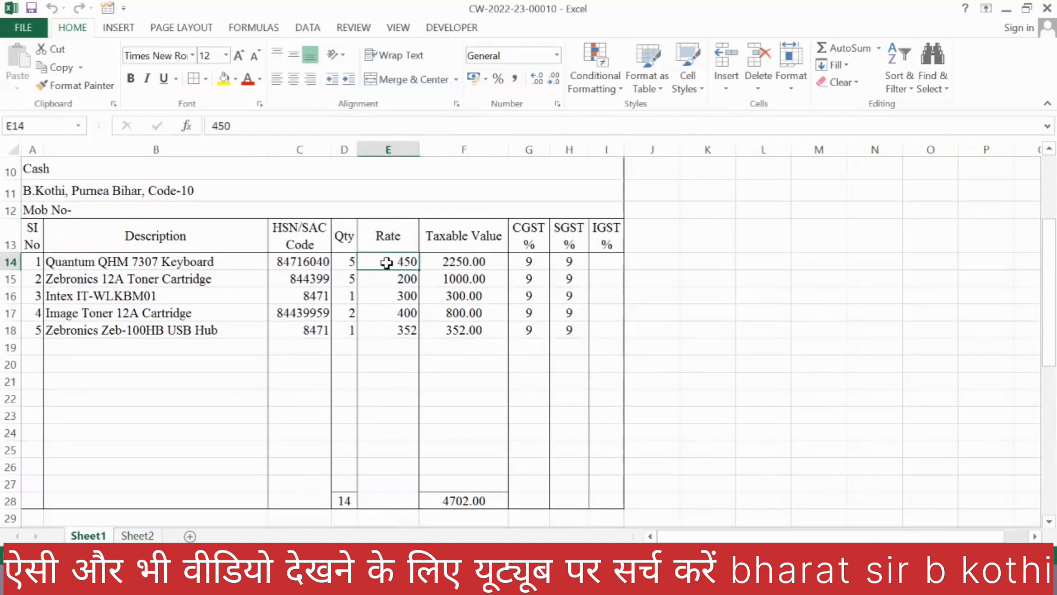
type("850")
key("Return")
type("350")
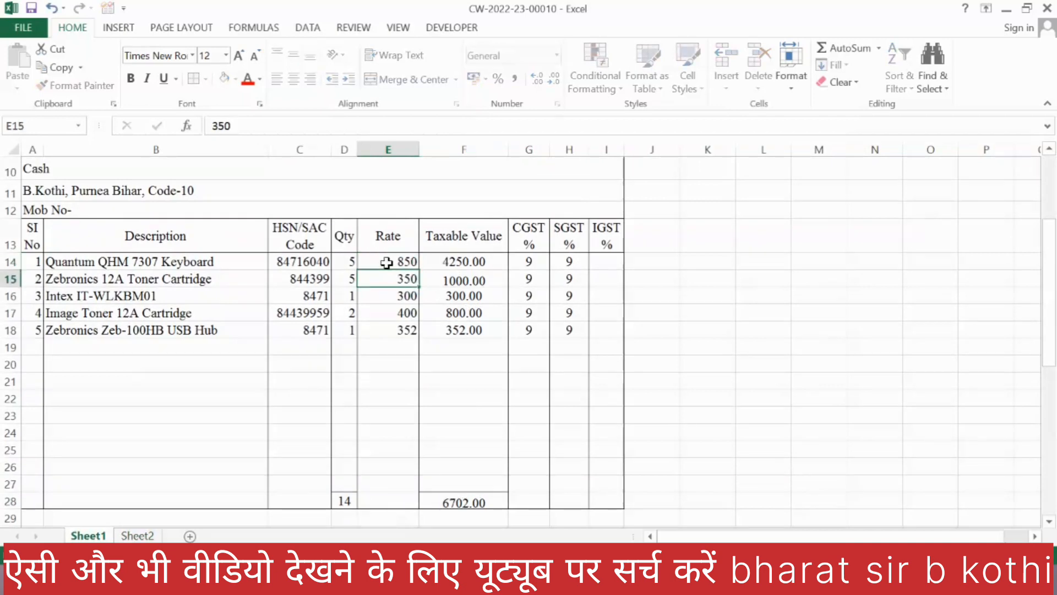
key("Return")
type("600")
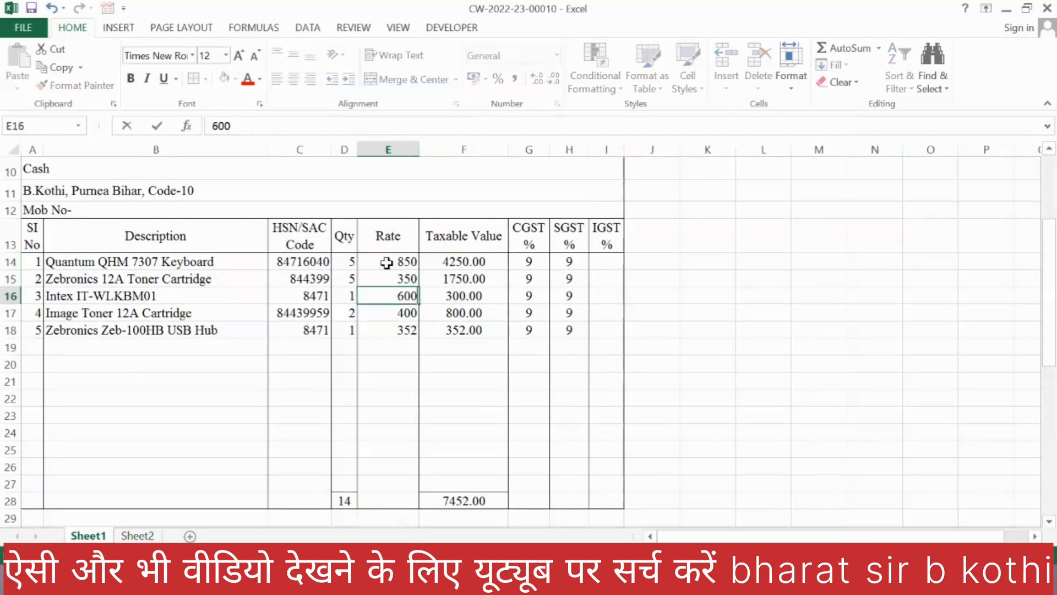
key("Return")
Step: Send the updated total amount to Sheet2 with the blue shape's macro, and compare it with the total on Sheet1
scroll(491, 291, "down", 5)
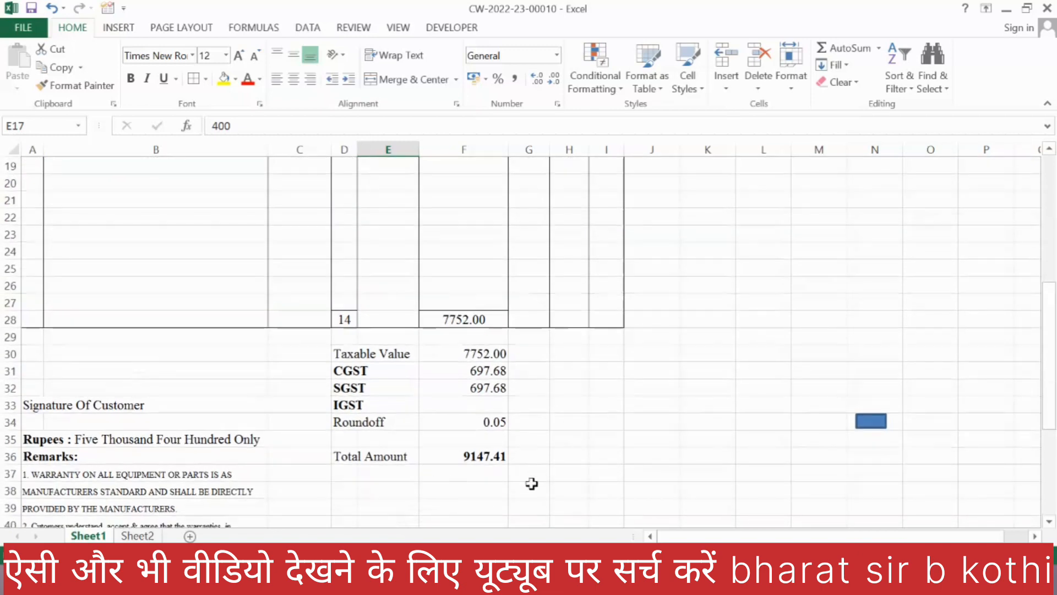
left_click(870, 332)
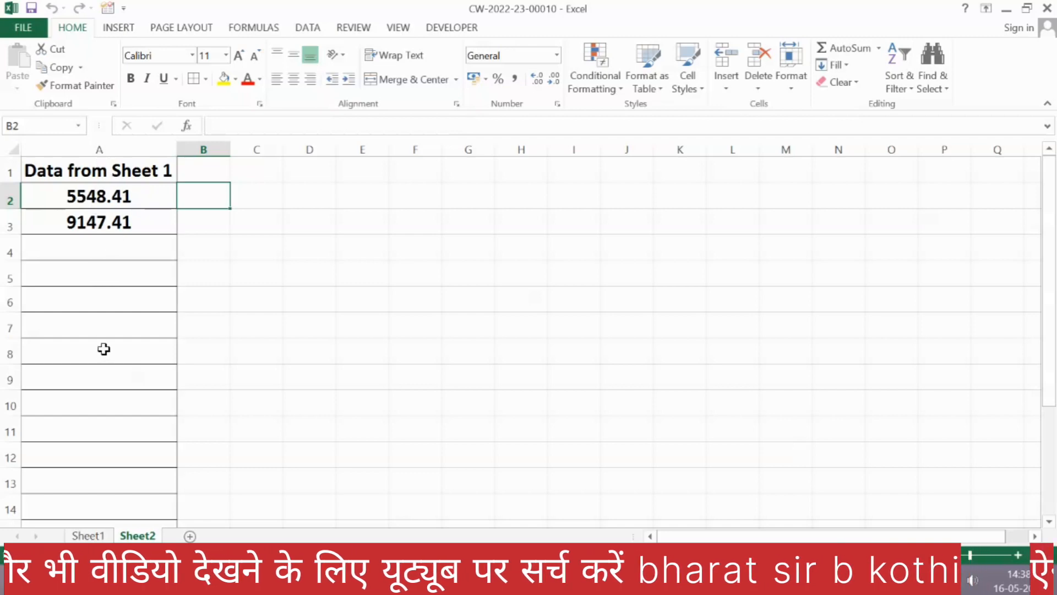
left_click(83, 535)
left_click(487, 354)
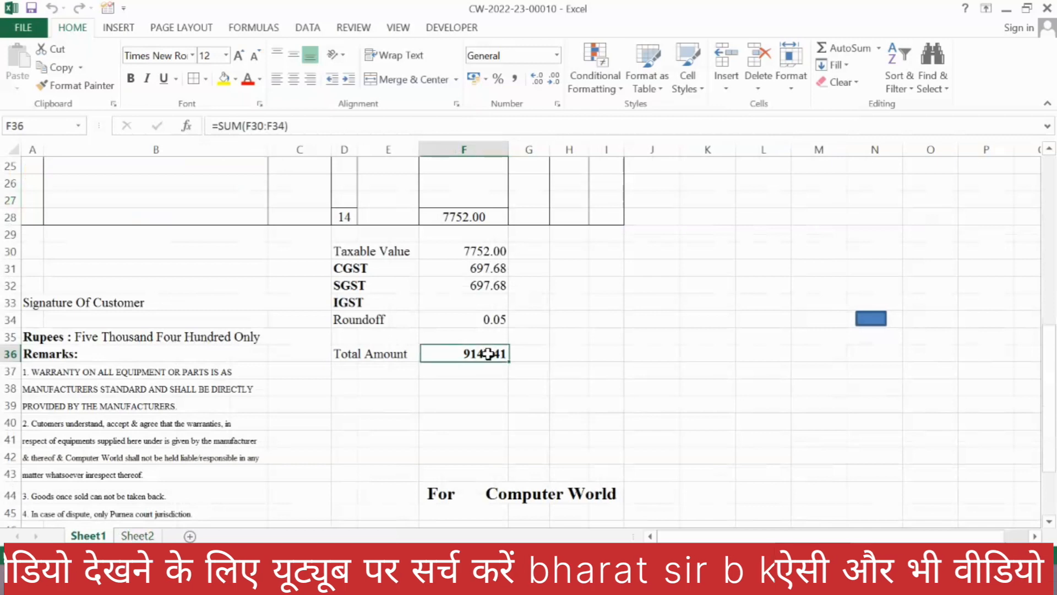
Step: Set the rate of the Intex IT-WLKBM01 item in cell E16 to 700
scroll(479, 303, "up", 5)
left_click(406, 296)
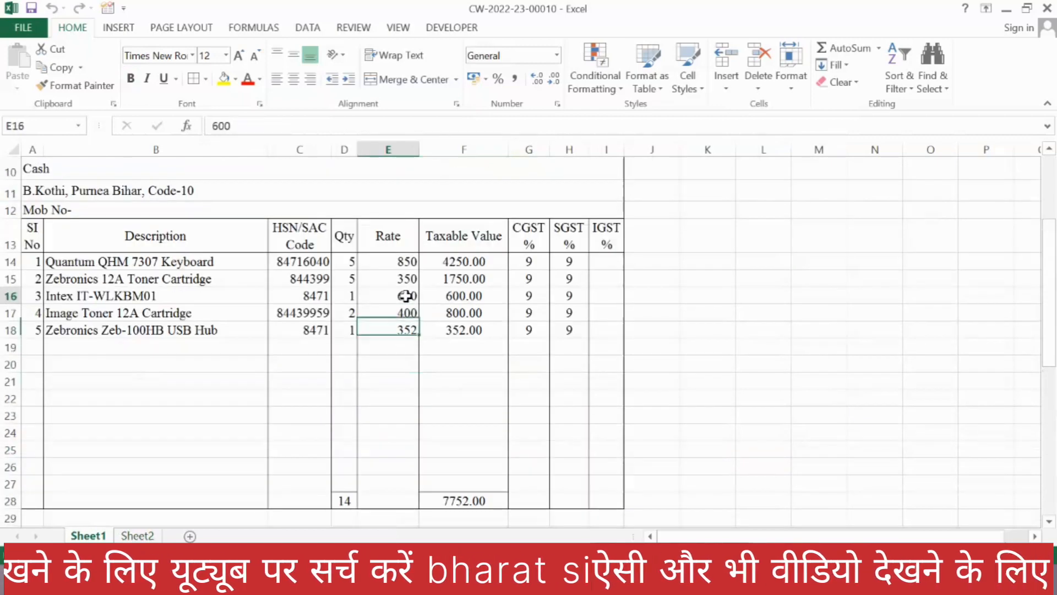
type("7")
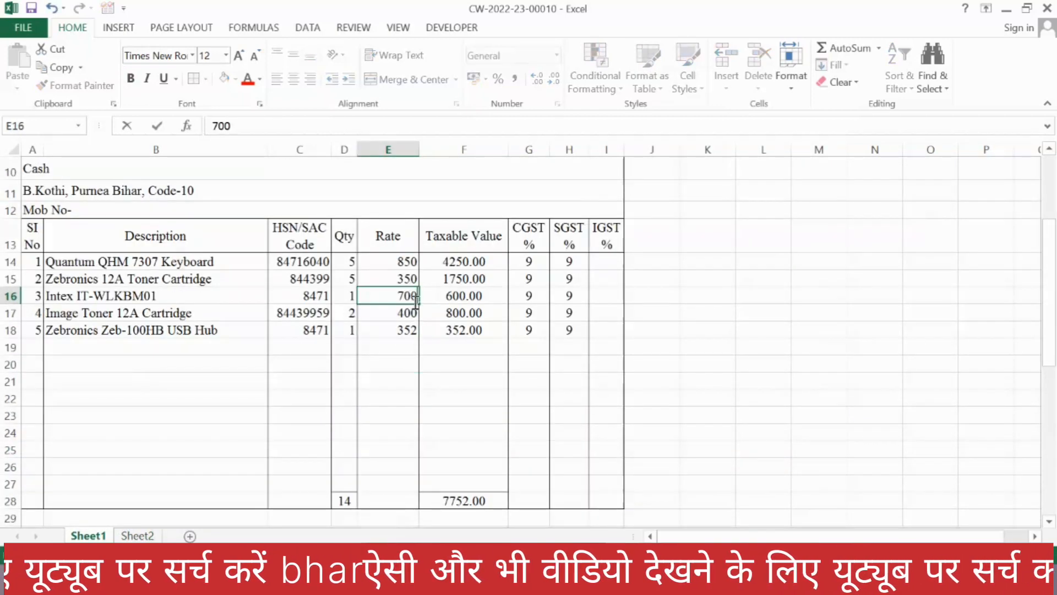
key("Return")
Step: Run the blue shape's macro again to record the changed total, and check the list on Sheet2
scroll(767, 442, "down", 3)
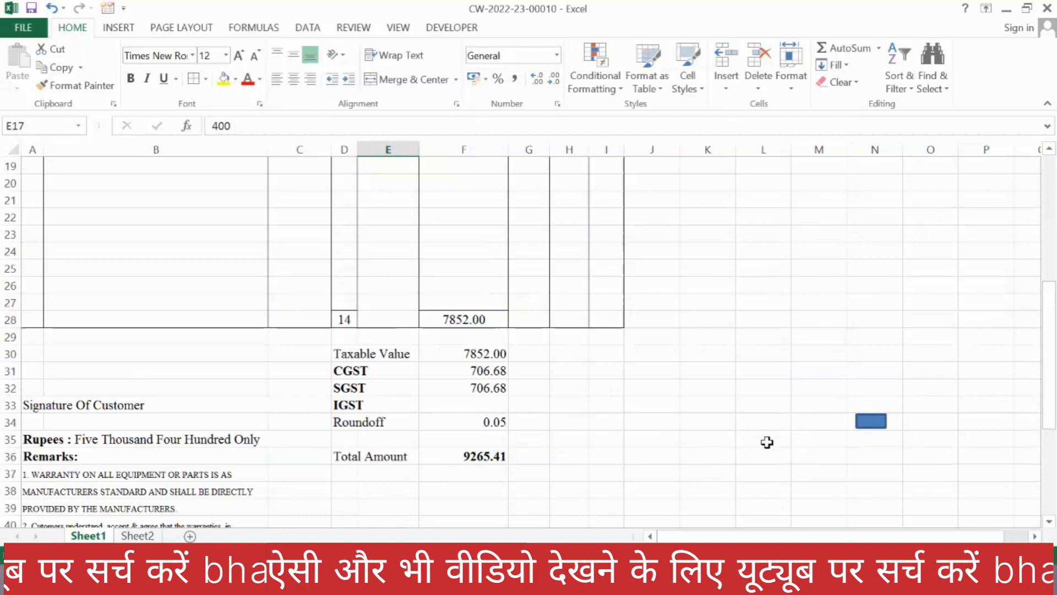
left_click(874, 426)
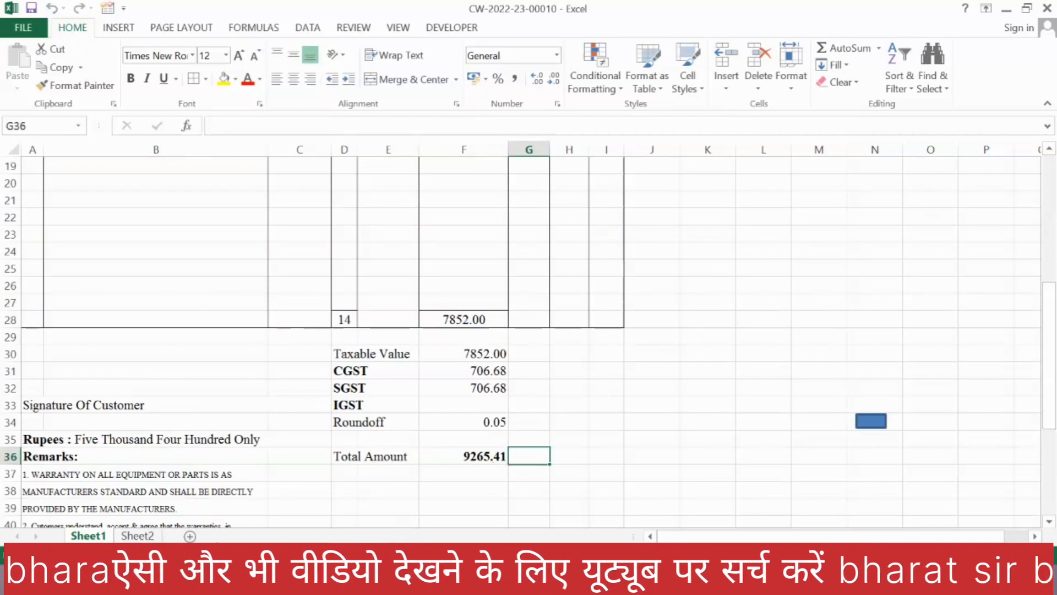
left_click(134, 536)
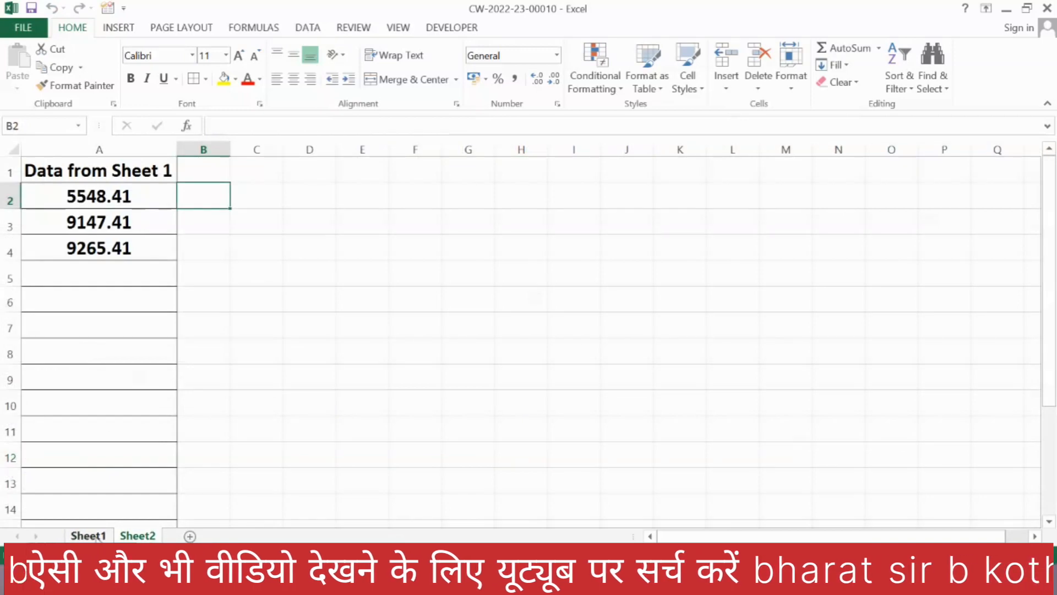
left_click(96, 537)
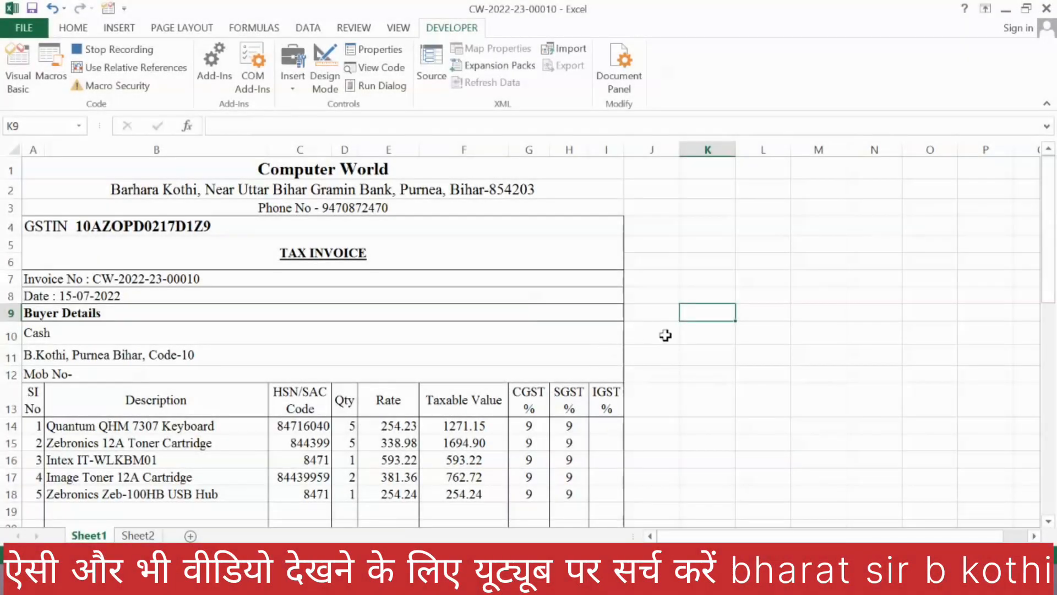
Step: Enter the heading "Data from Sheet 1" in cell A1 of Sheet2 and fit column A's width to the text
left_click(666, 336)
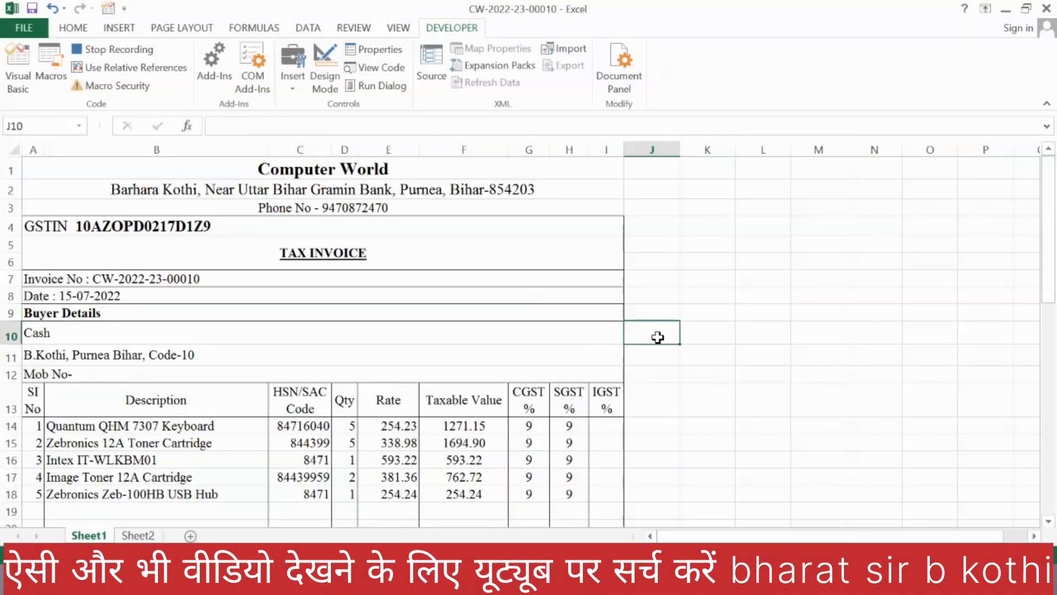
scroll(559, 363, "down", 7)
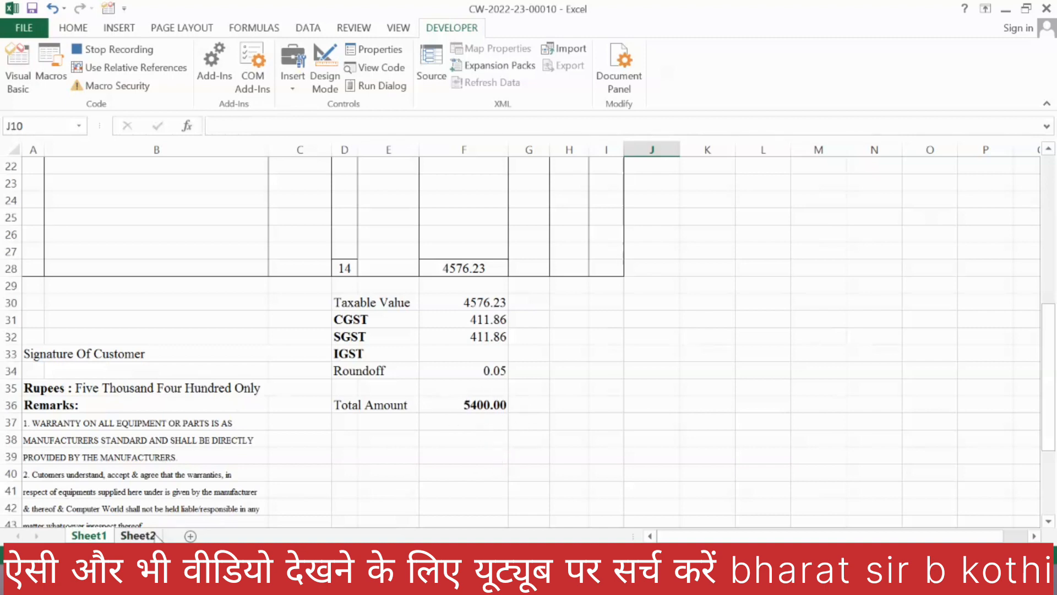
left_click(137, 535)
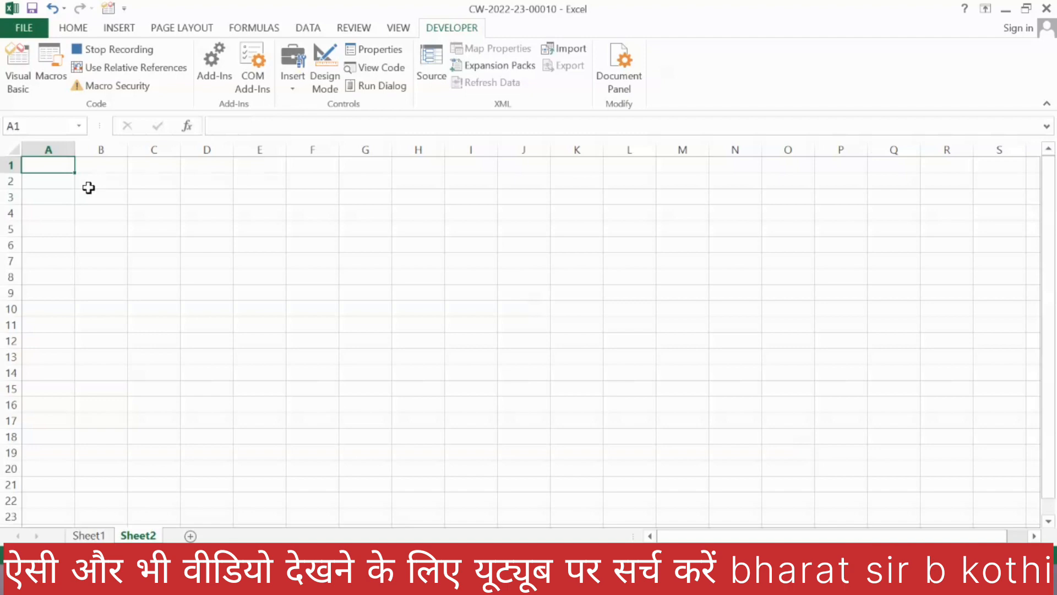
type("Data from Sheet")
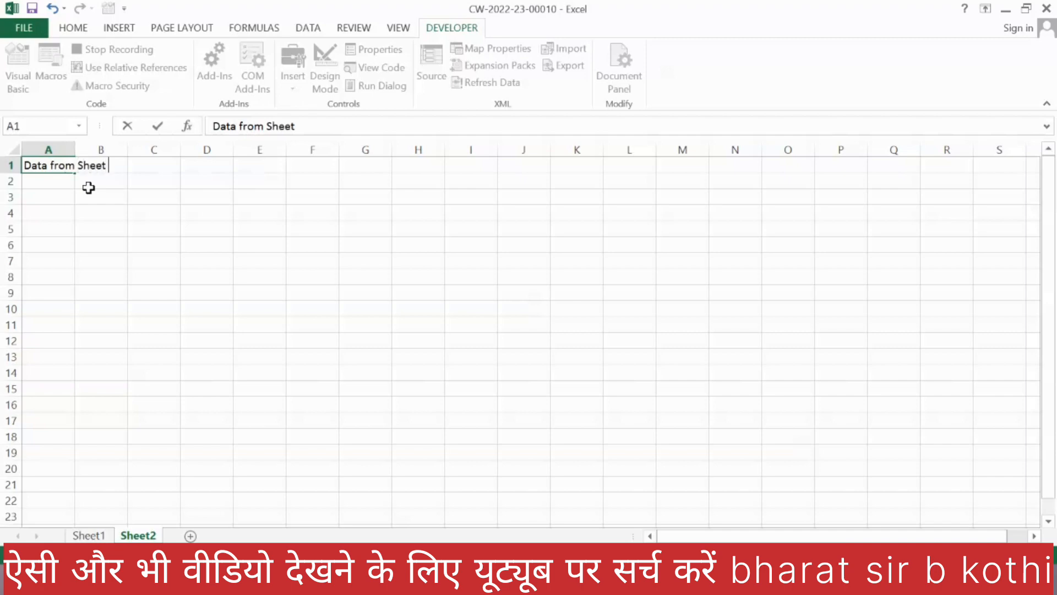
type("1")
key("Return")
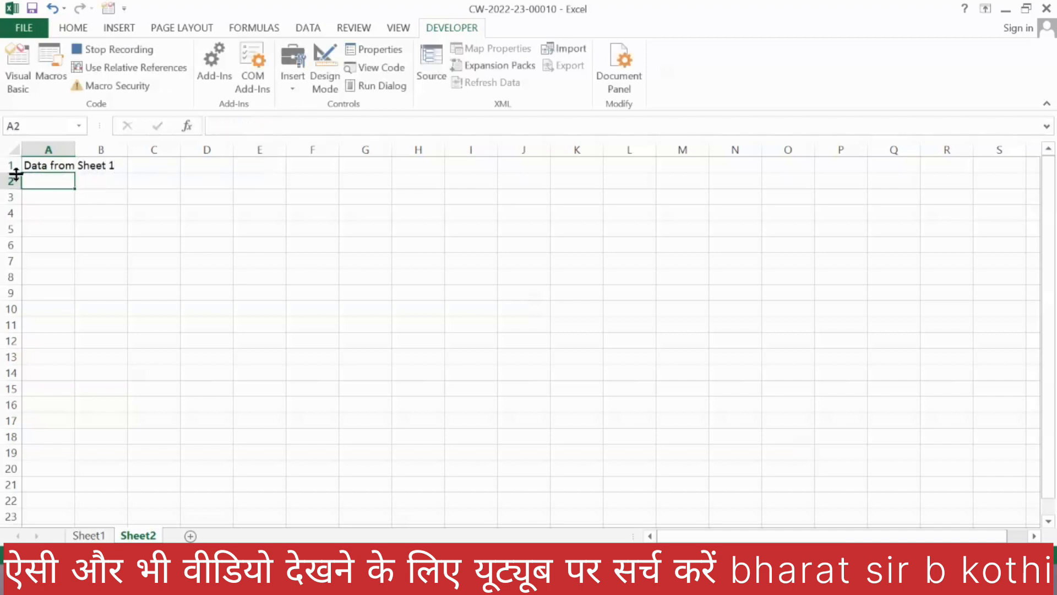
double_click(74, 147)
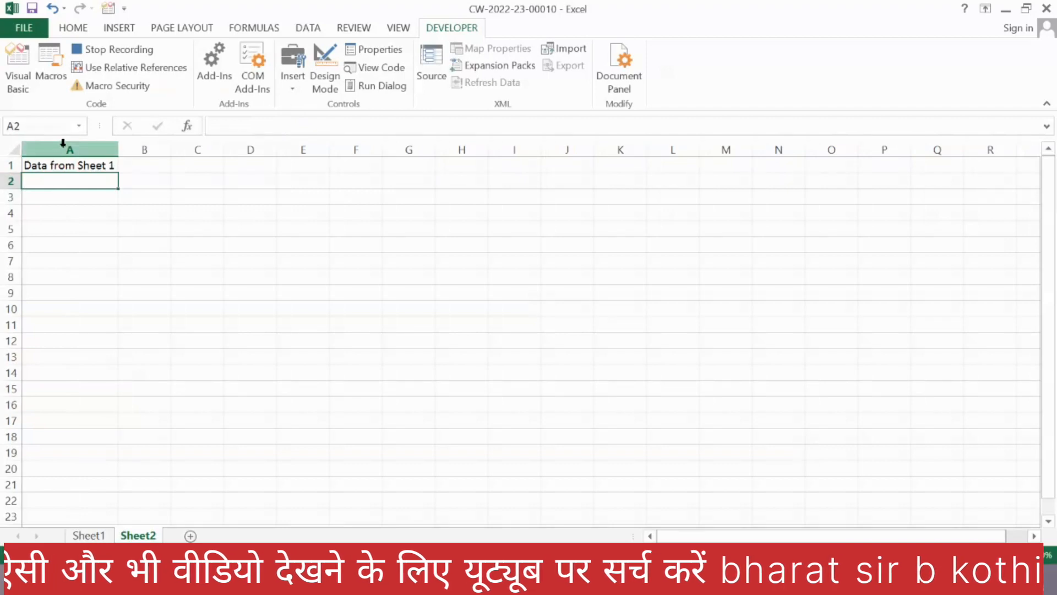
Step: Format column A of Sheet2 in bold at size 18 and refit its width to the heading
left_click(68, 148)
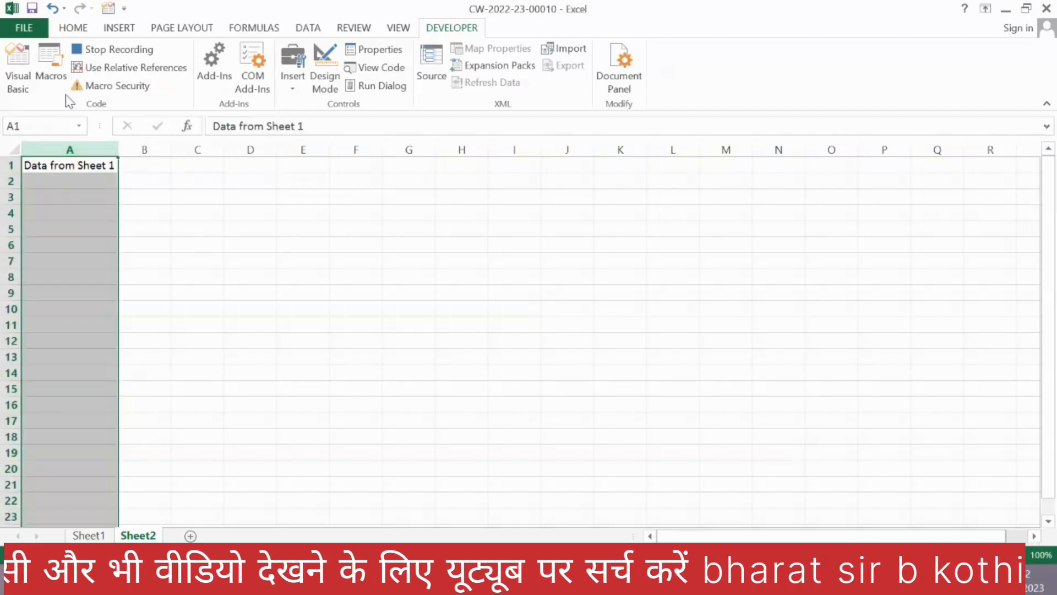
left_click(73, 27)
left_click(238, 55)
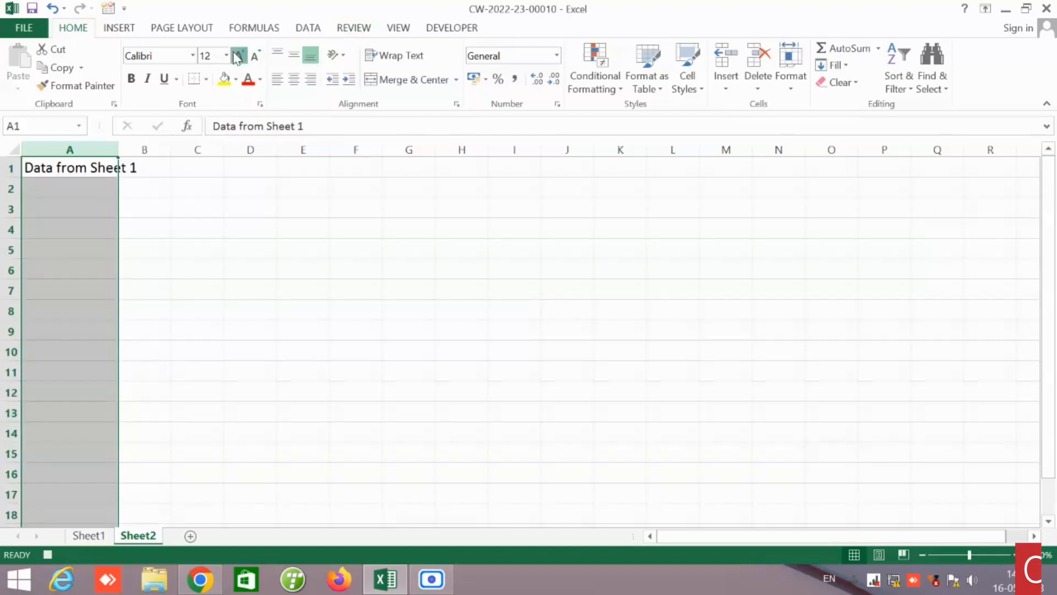
left_click(238, 55)
left_click(238, 55)
left_click(238, 55)
double_click(117, 142)
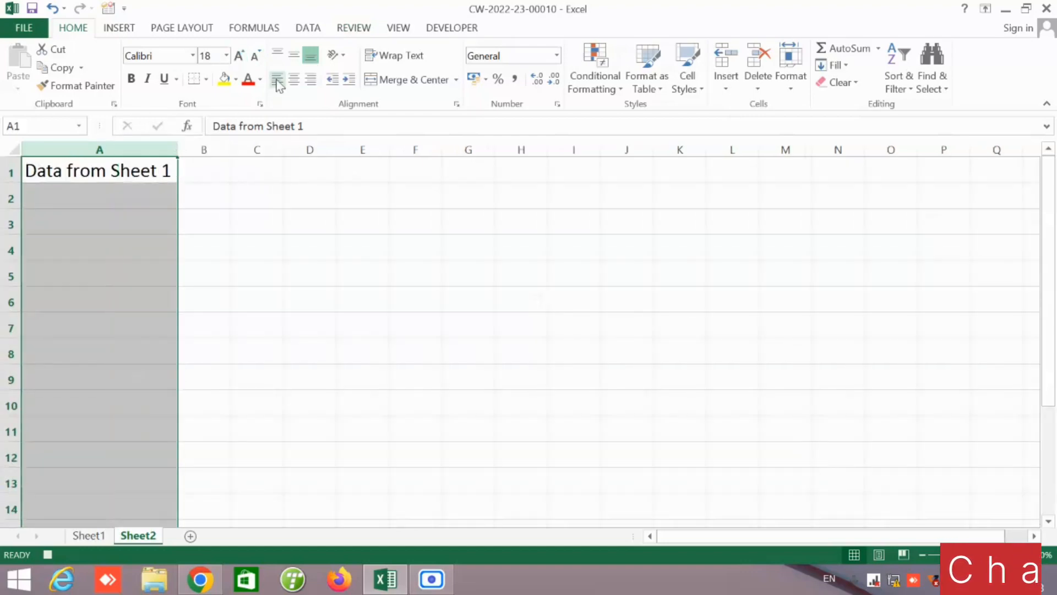
left_click(133, 78)
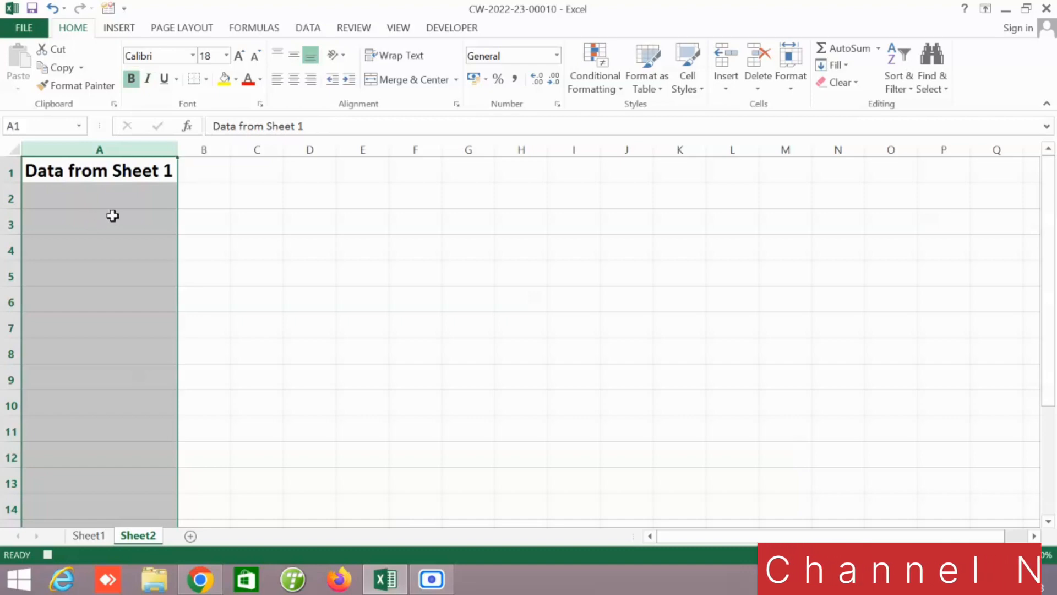
left_click(126, 199)
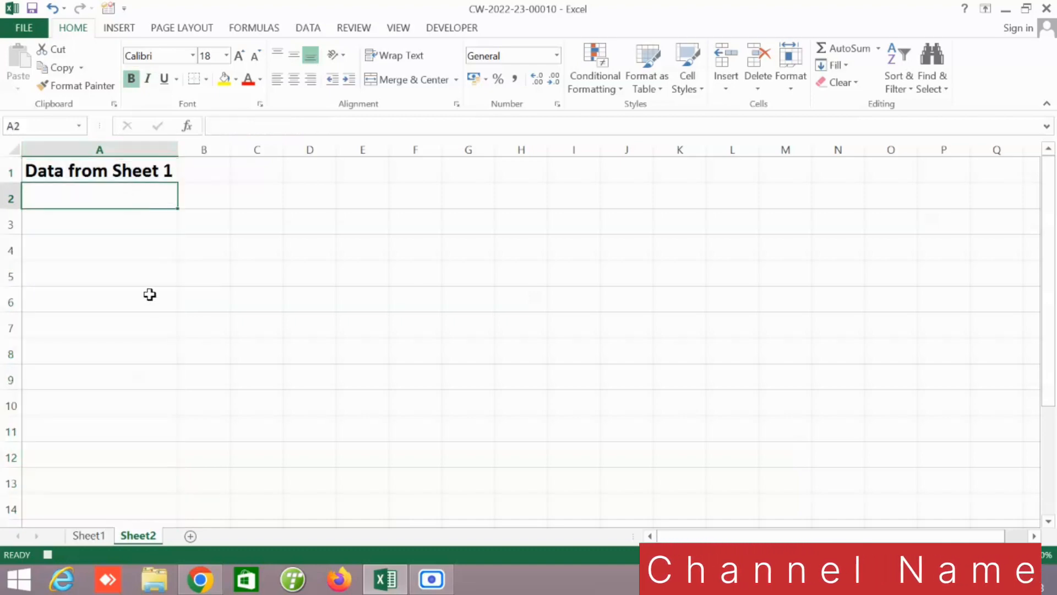
Step: Apply all borders to the whole of column A on Sheet2
left_click(156, 149)
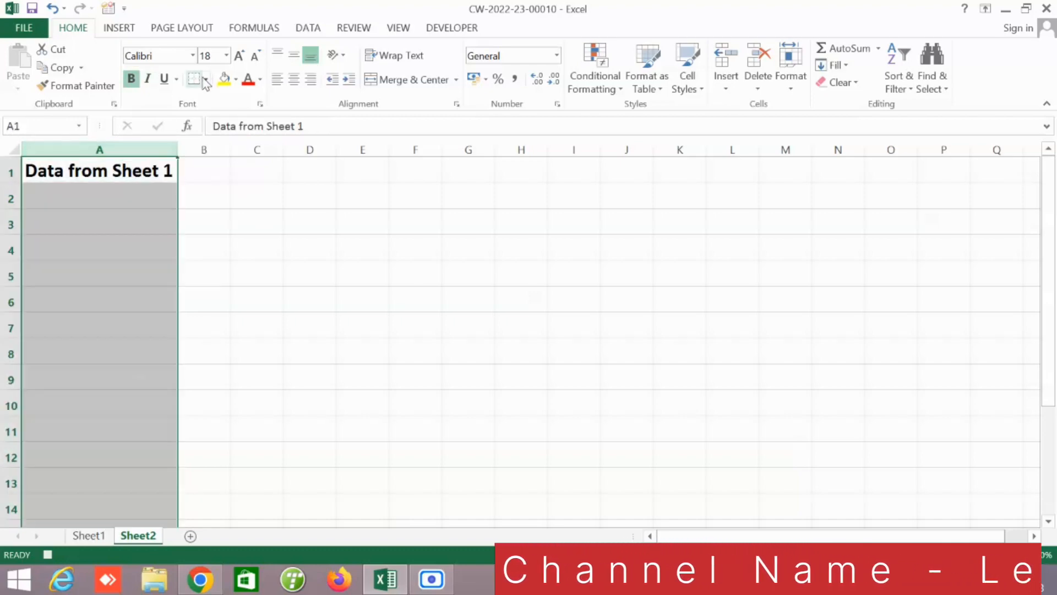
left_click(207, 80)
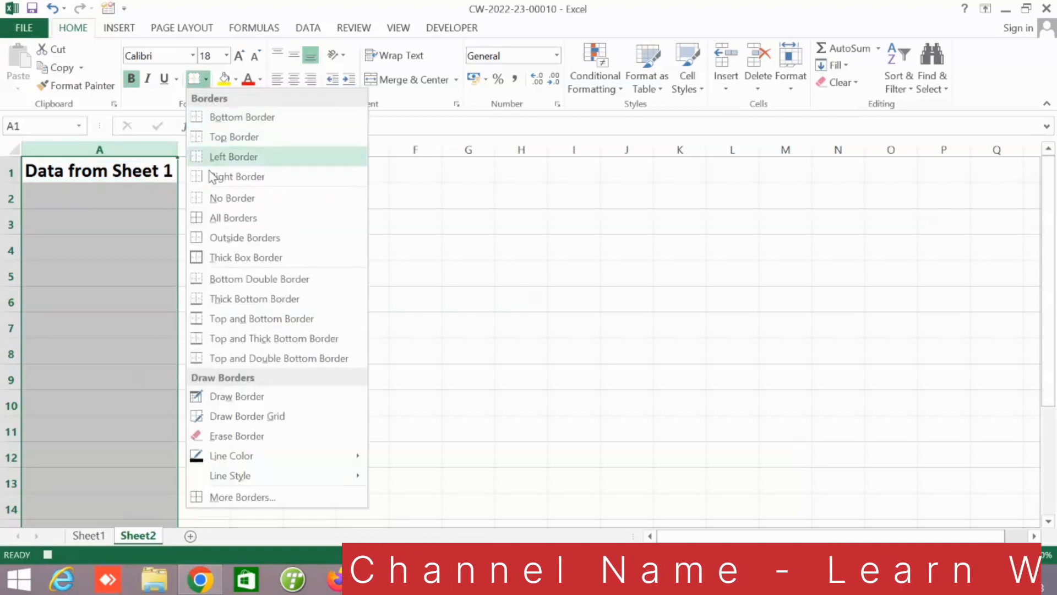
left_click(230, 216)
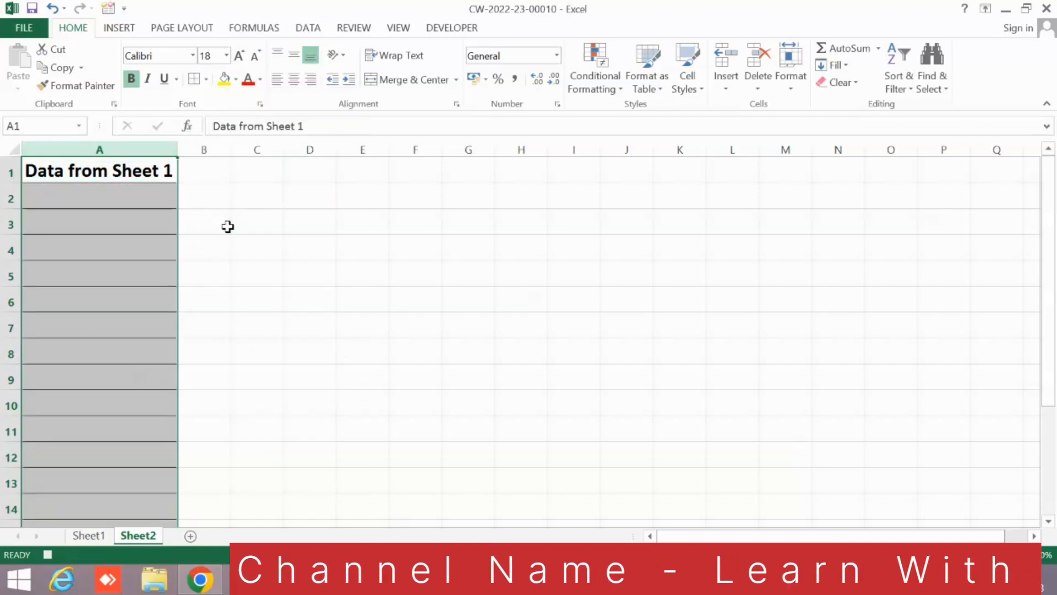
left_click(134, 198)
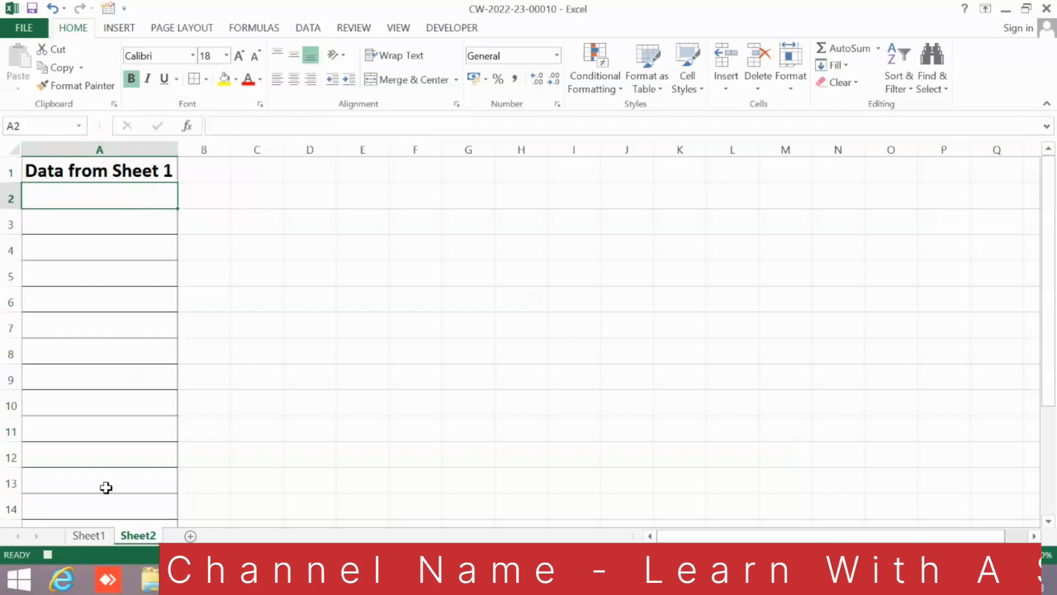
Step: Review the Total Amount cell on Sheet1 and the destination cells under the heading on Sheet2
left_click(88, 535)
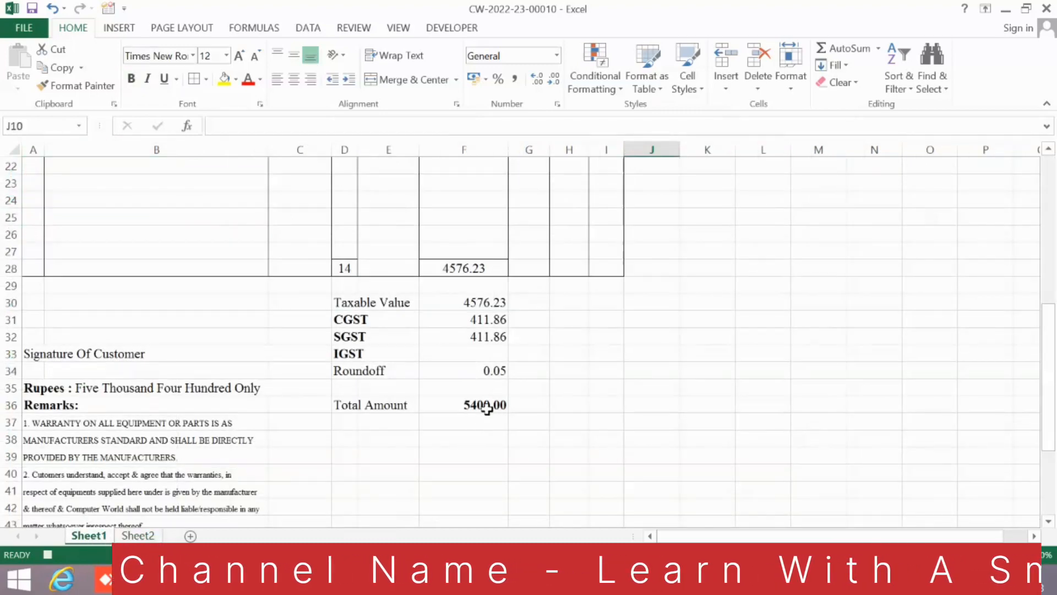
left_click(138, 536)
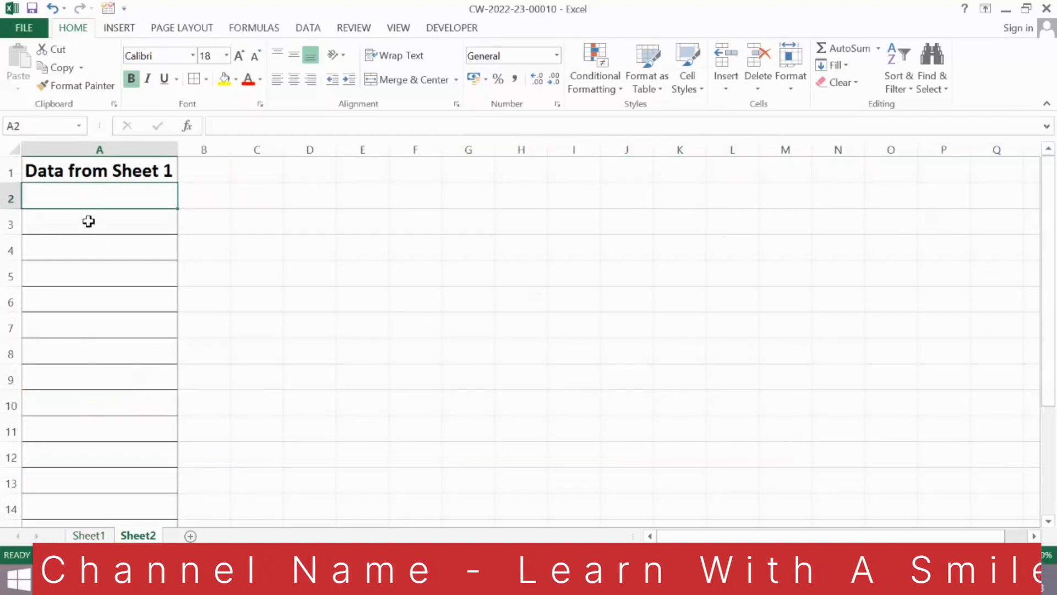
left_click(85, 251)
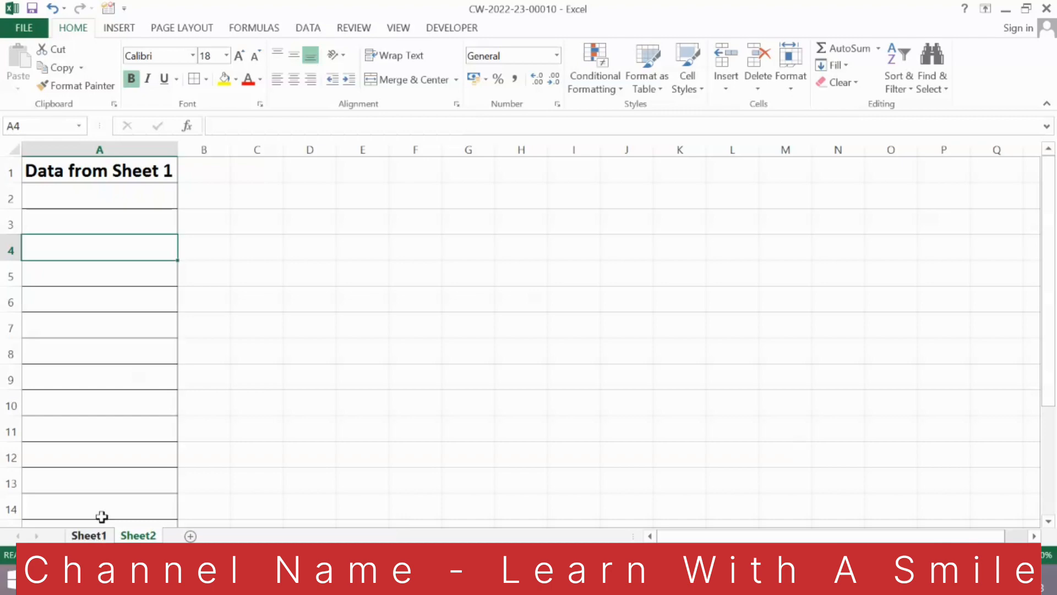
Step: Select cell G36 on Sheet1 and start recording a macro named DataTrf stored in this workbook
left_click(106, 150)
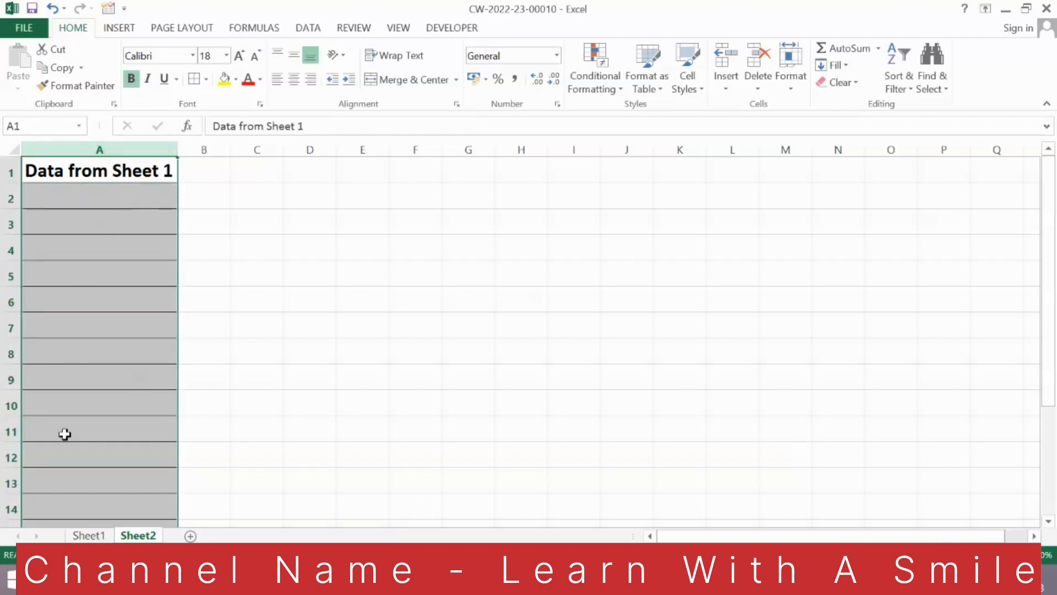
left_click(88, 536)
left_click(528, 405)
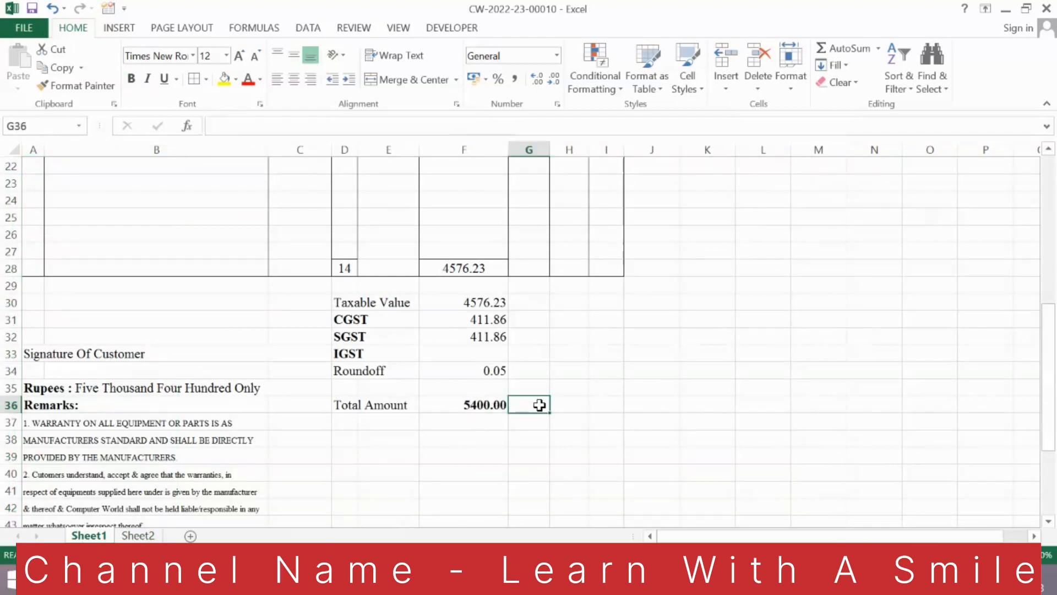
left_click(455, 28)
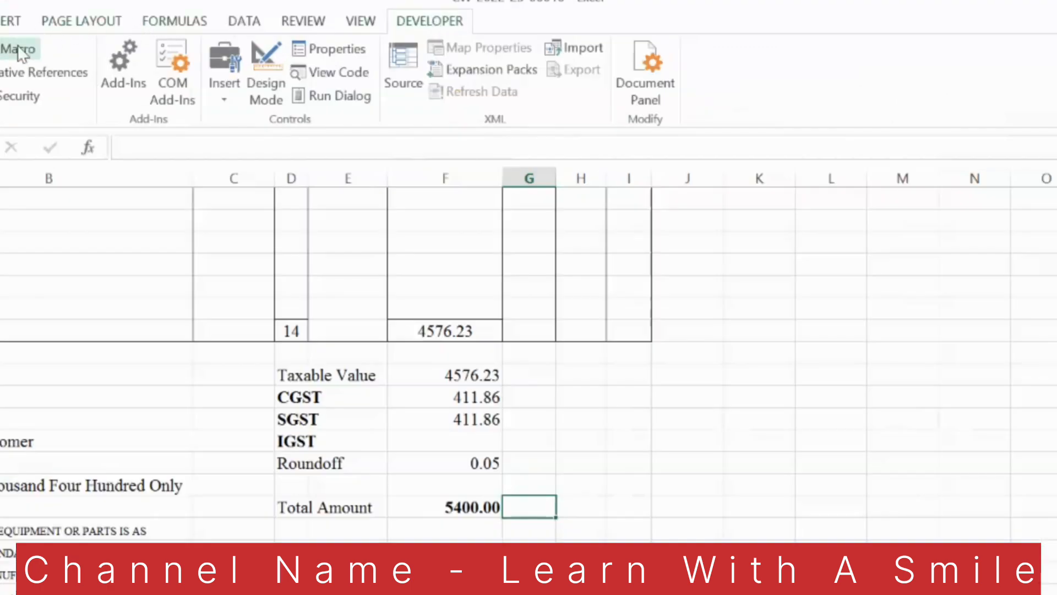
left_click(19, 50)
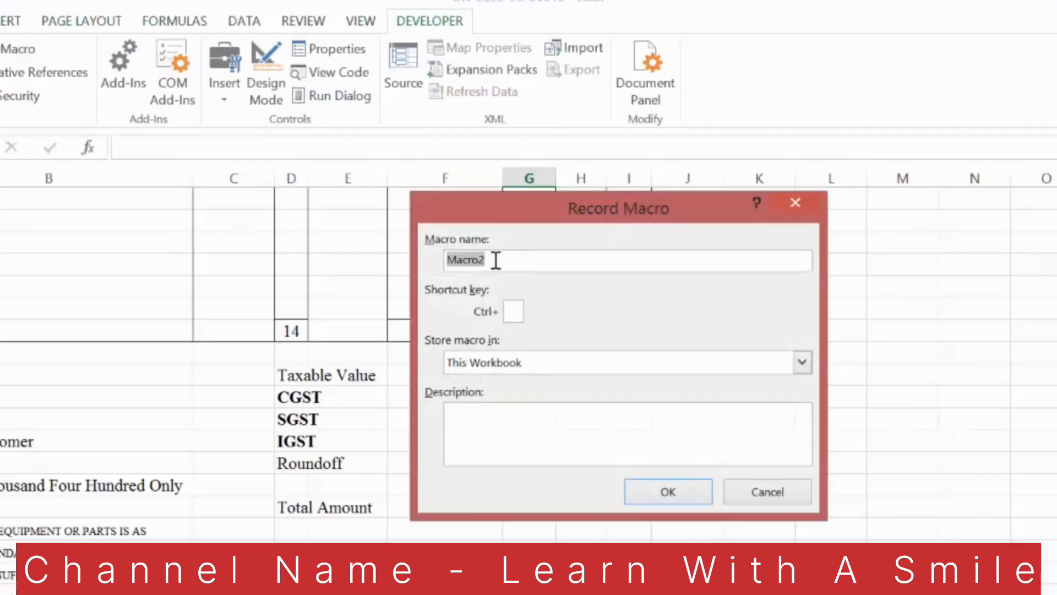
type("DataTrf")
left_click(678, 492)
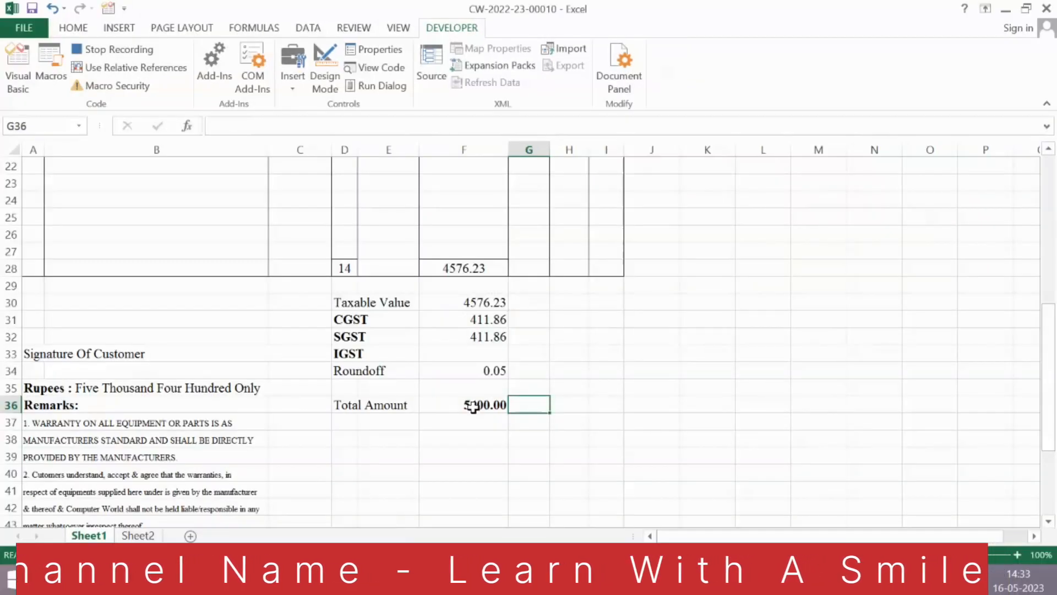
Step: Copy the Total Amount cell F36 on Sheet1 and switch to Sheet2
left_click(473, 406)
key("ctrl+c")
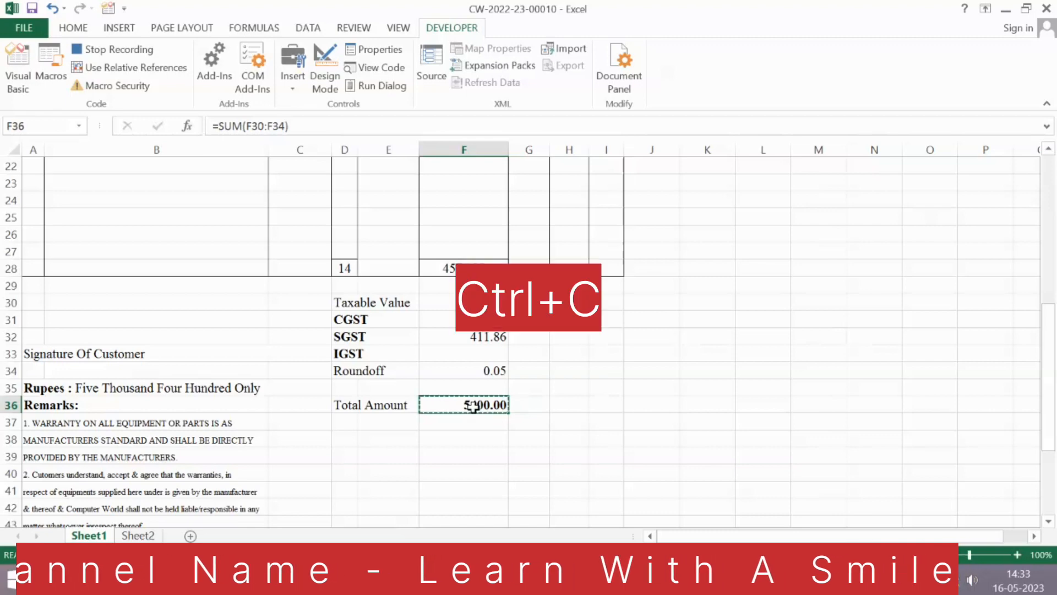
left_click(134, 535)
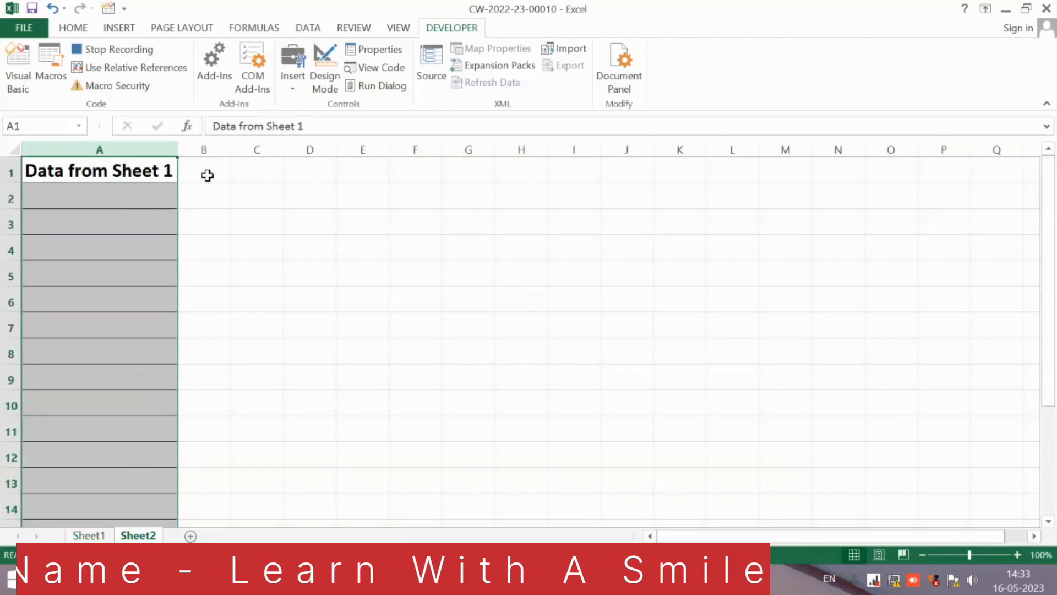
Step: Record moving from cell B1 to the sheet's last row, across to column A, and up to its last filled cell
left_click(224, 173)
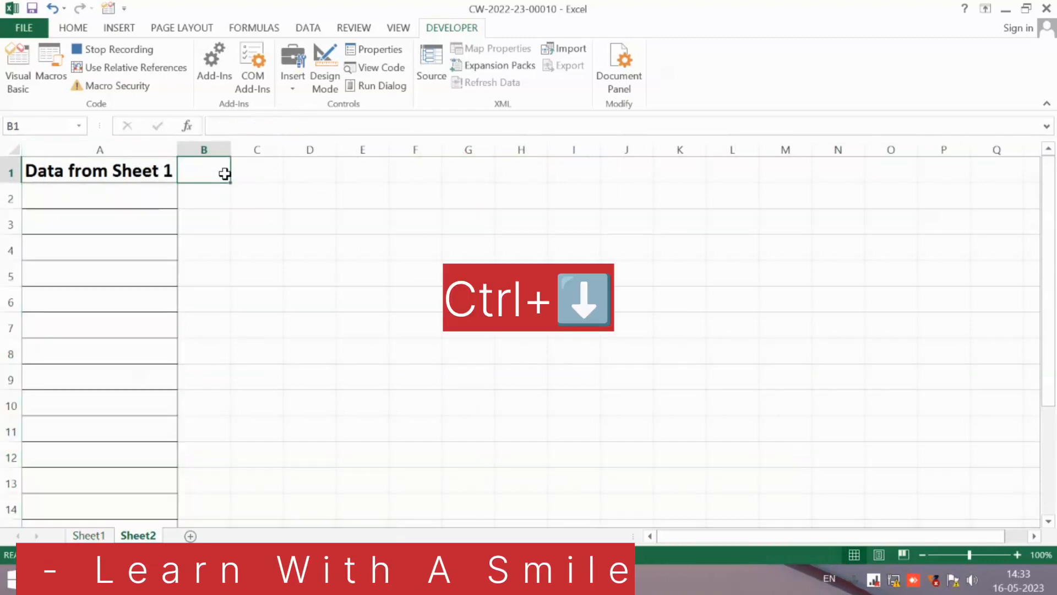
key("ctrl+Down")
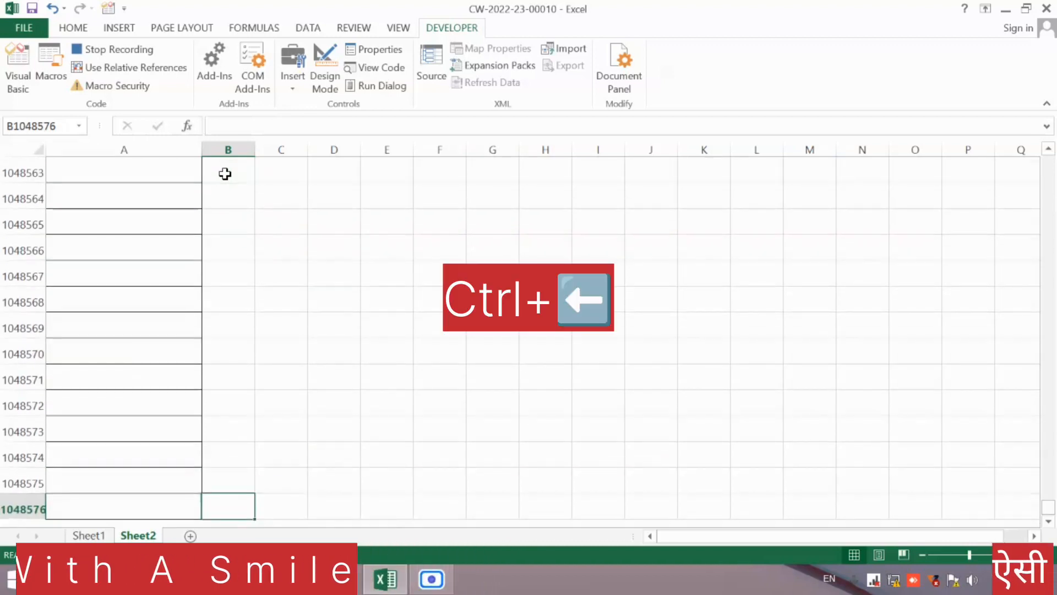
key("ctrl+Left")
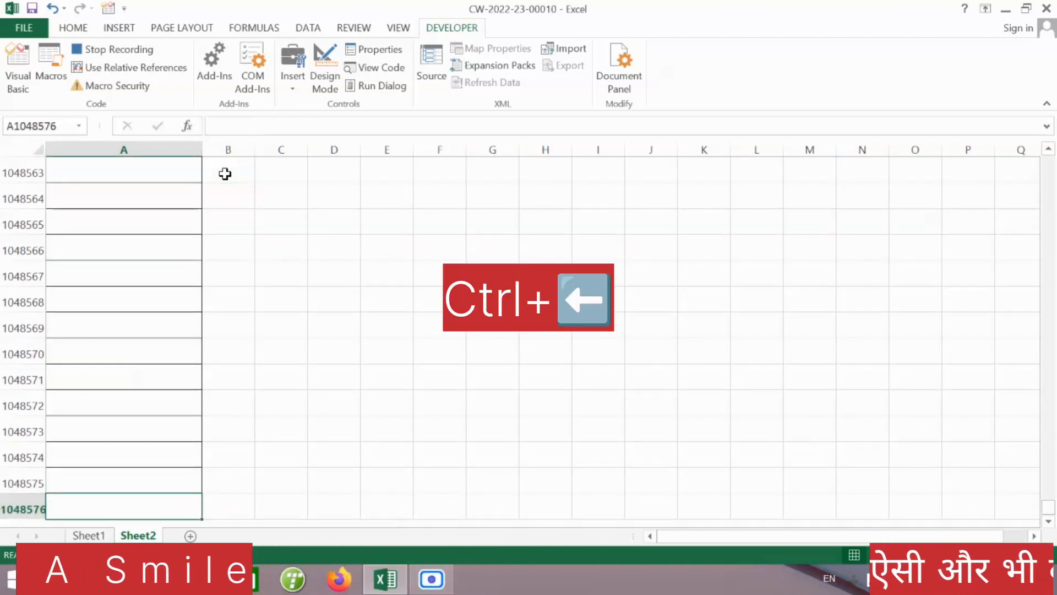
key("ctrl+Up")
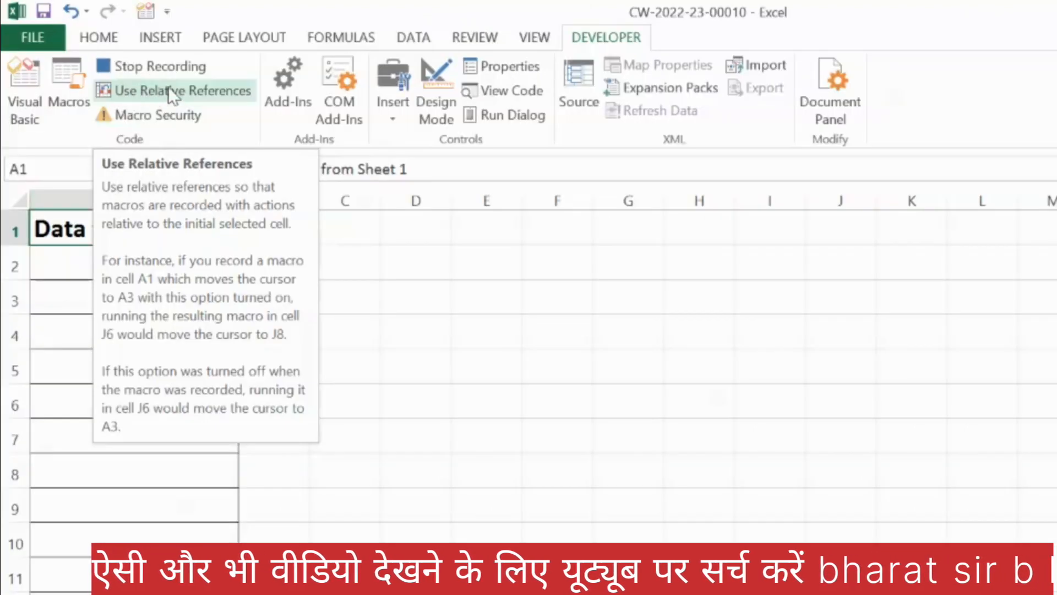
Step: Record a move one cell down to A2 with relative references enabled, and turn relative references off again
left_click(227, 87)
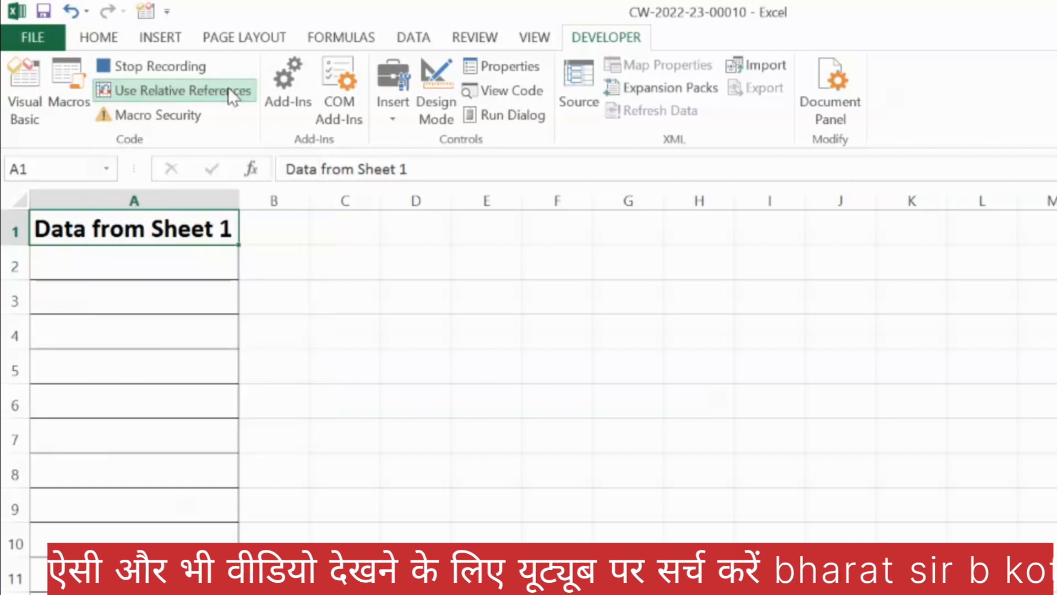
key("Down")
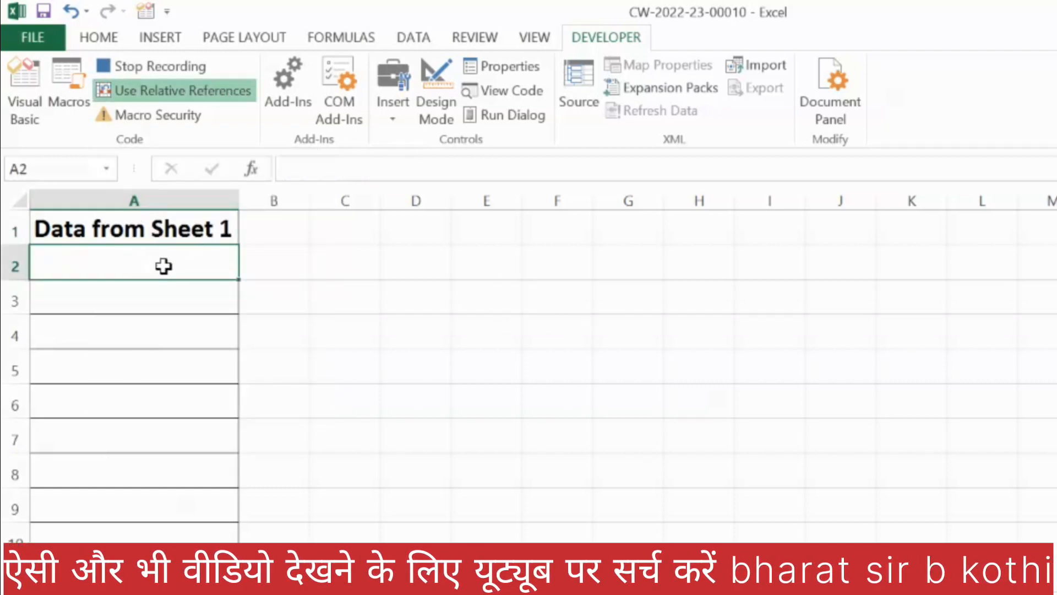
left_click(180, 91)
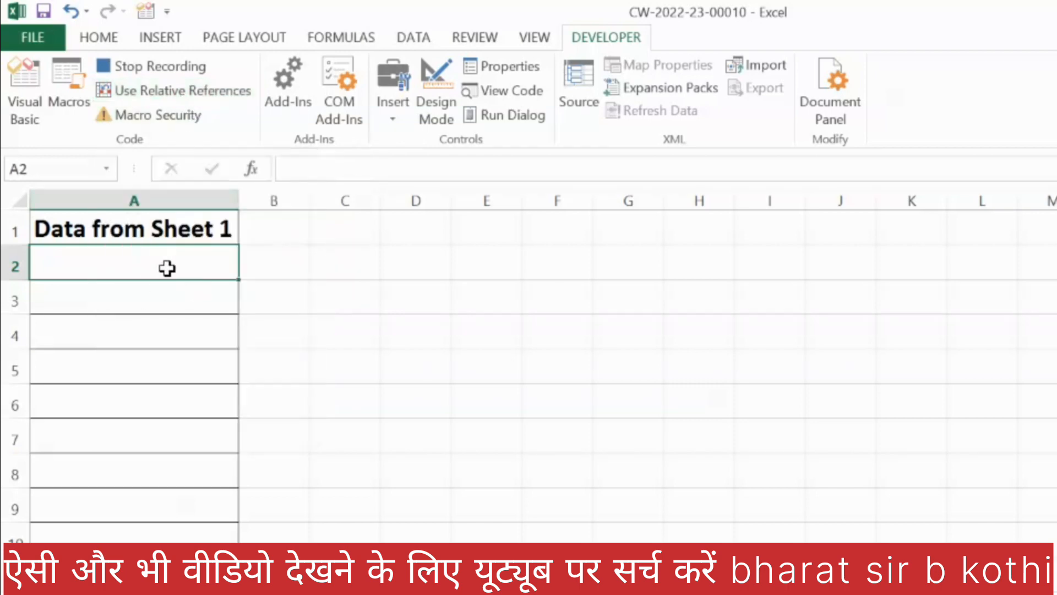
Step: Paste the copied total amount into cell A2 of Sheet2 as values only
key("ctrl+alt+v")
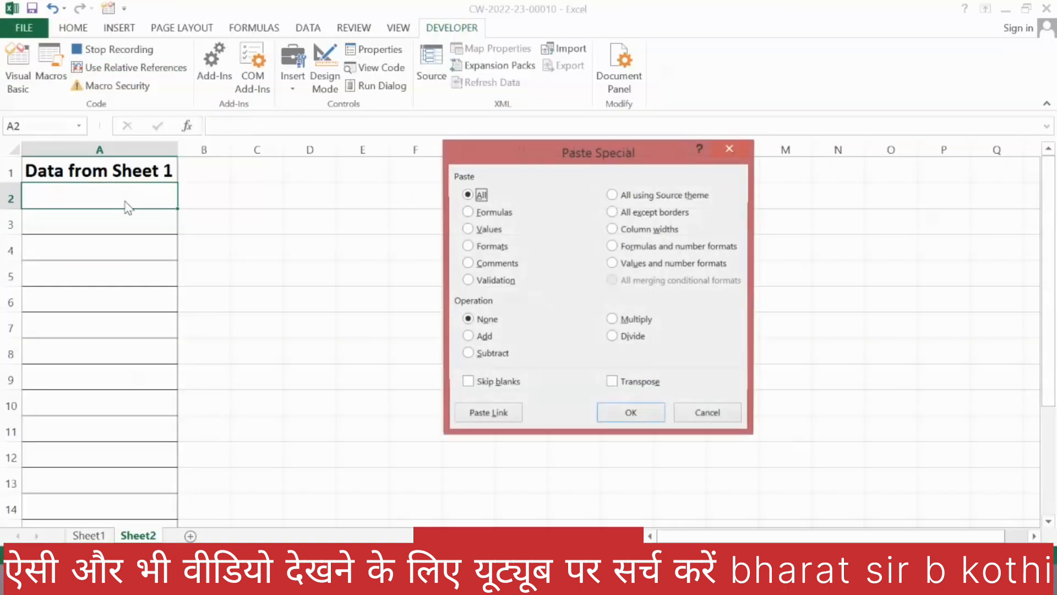
left_click(468, 229)
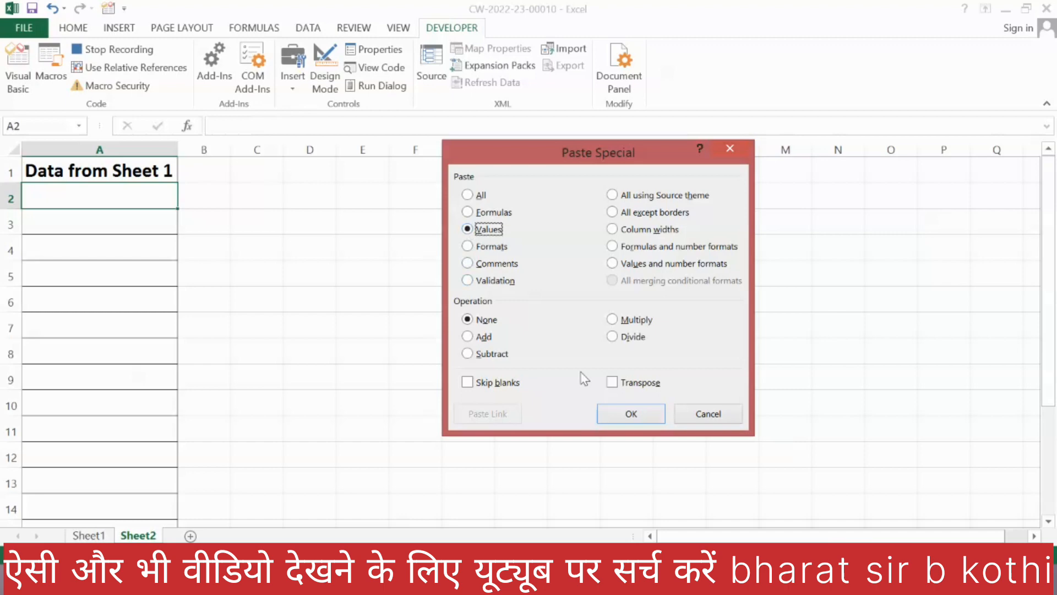
left_click(619, 413)
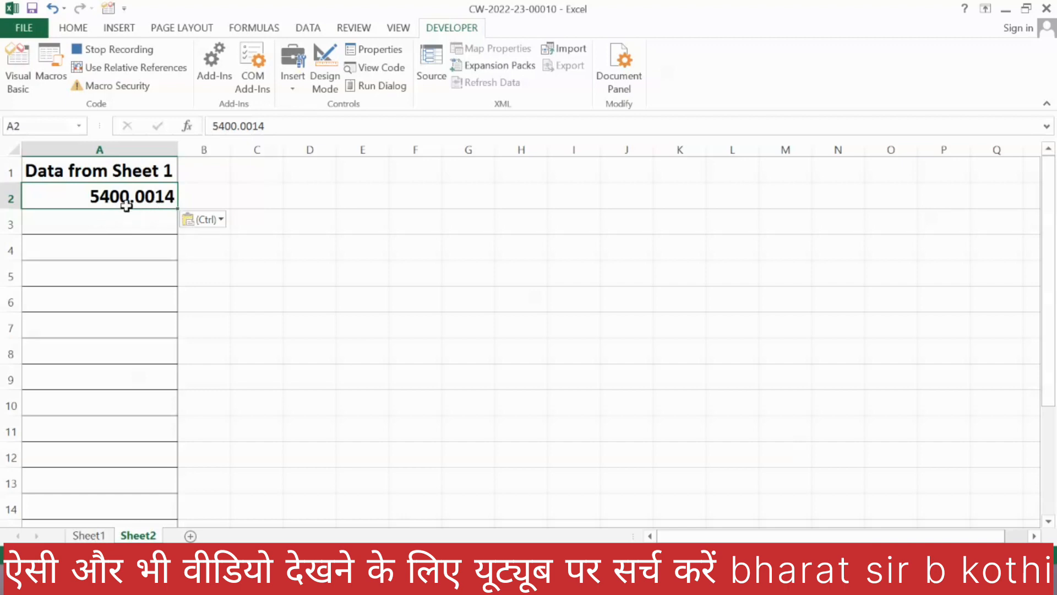
Step: Reduce the amount in A2 to two decimal places and center it horizontally and vertically
left_click(73, 28)
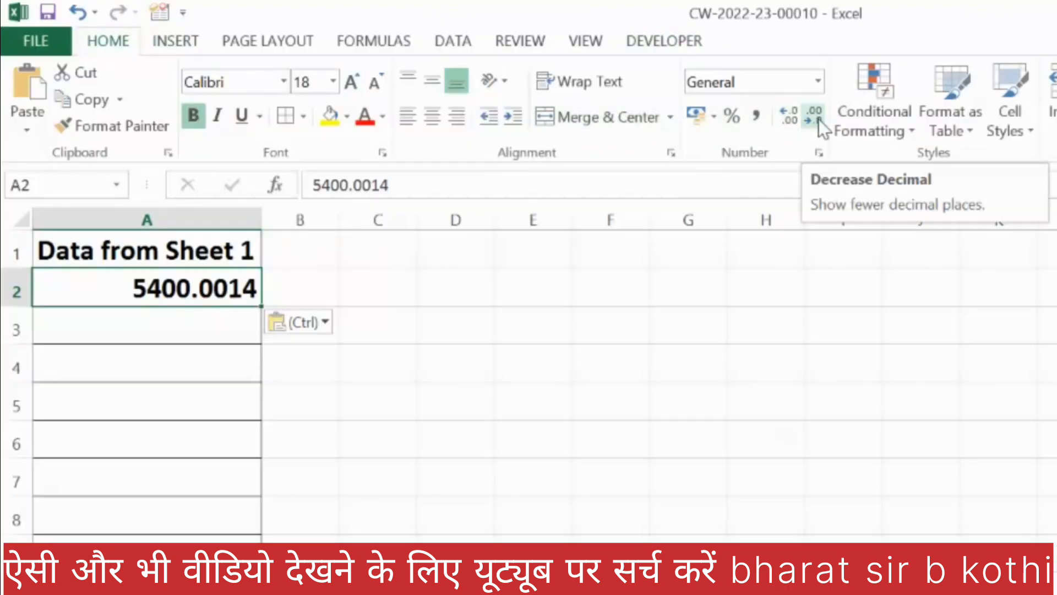
left_click(818, 119)
left_click(818, 119)
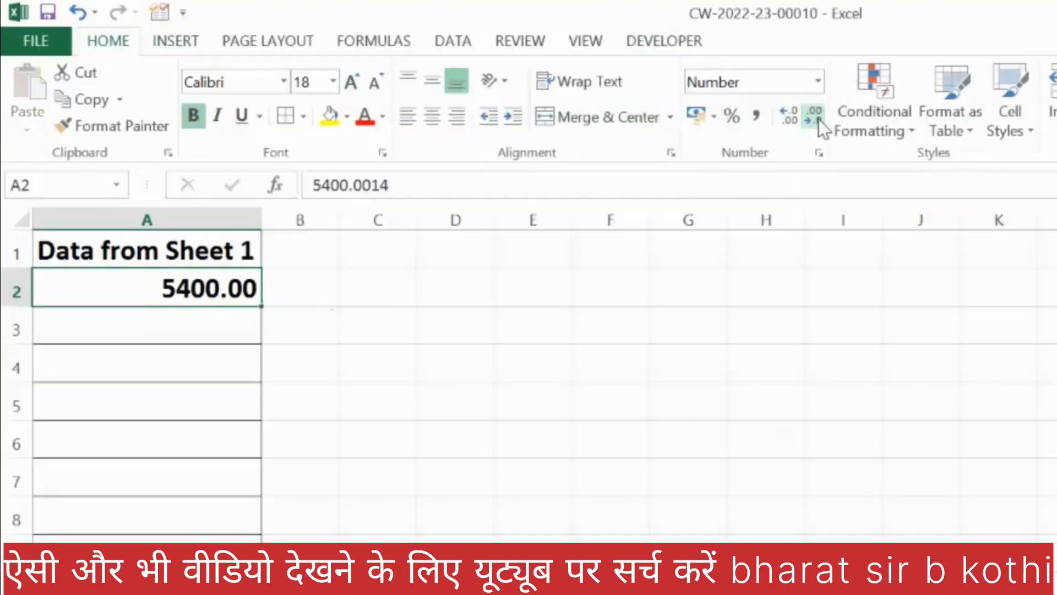
left_click(431, 120)
left_click(423, 77)
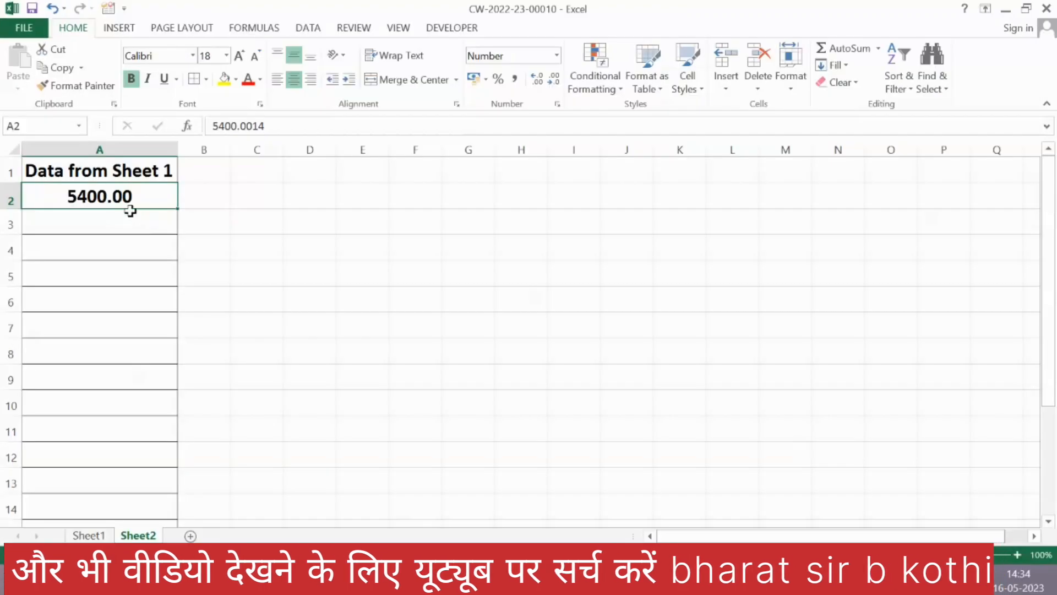
Step: Select B2 on Sheet2, return to cell G36 on Sheet1, and stop recording the macro
left_click(206, 199)
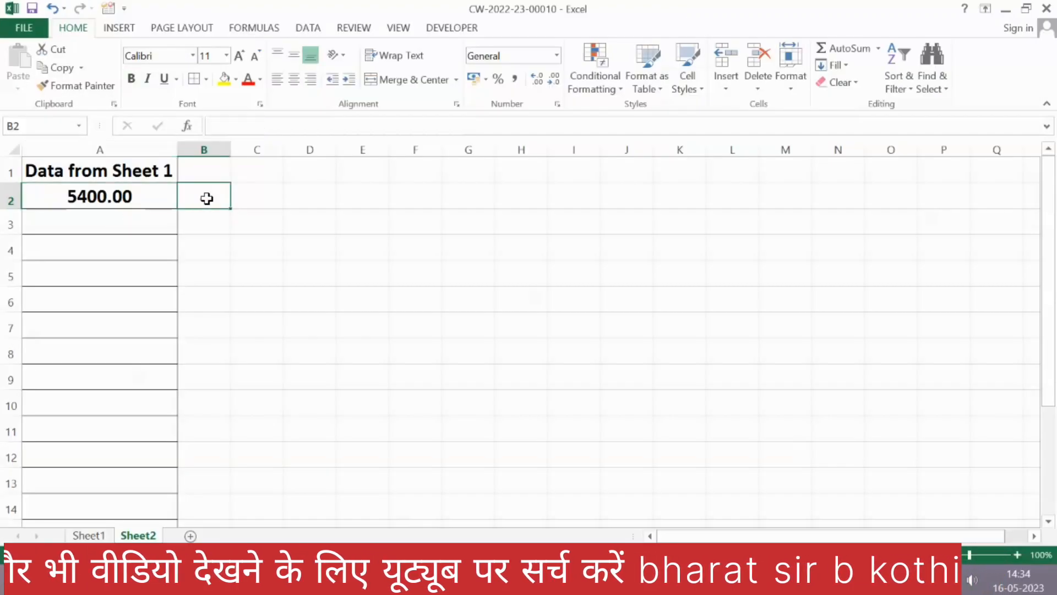
left_click(88, 535)
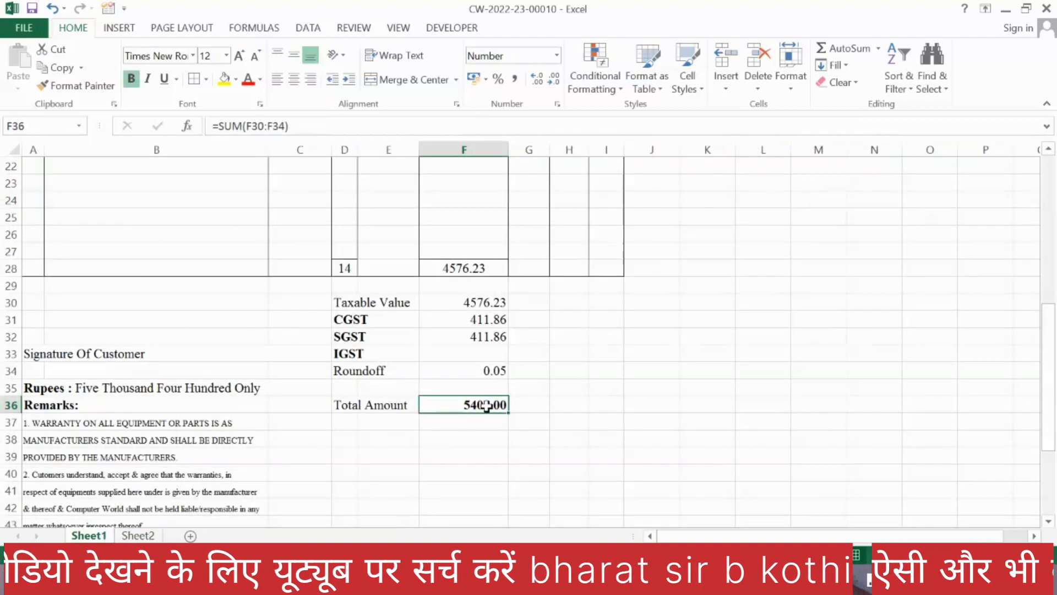
left_click(533, 404)
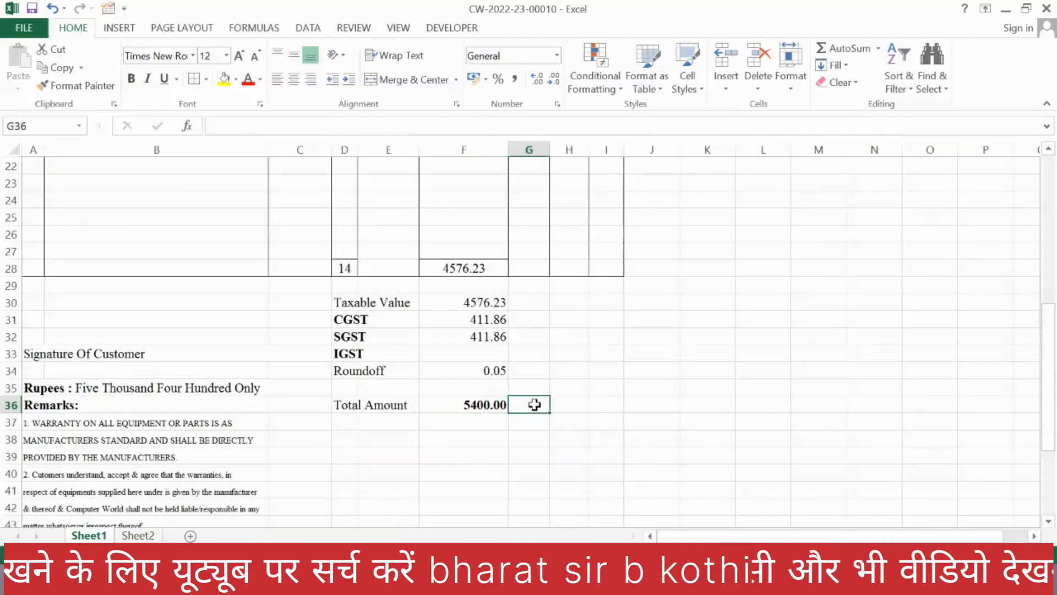
left_click(471, 29)
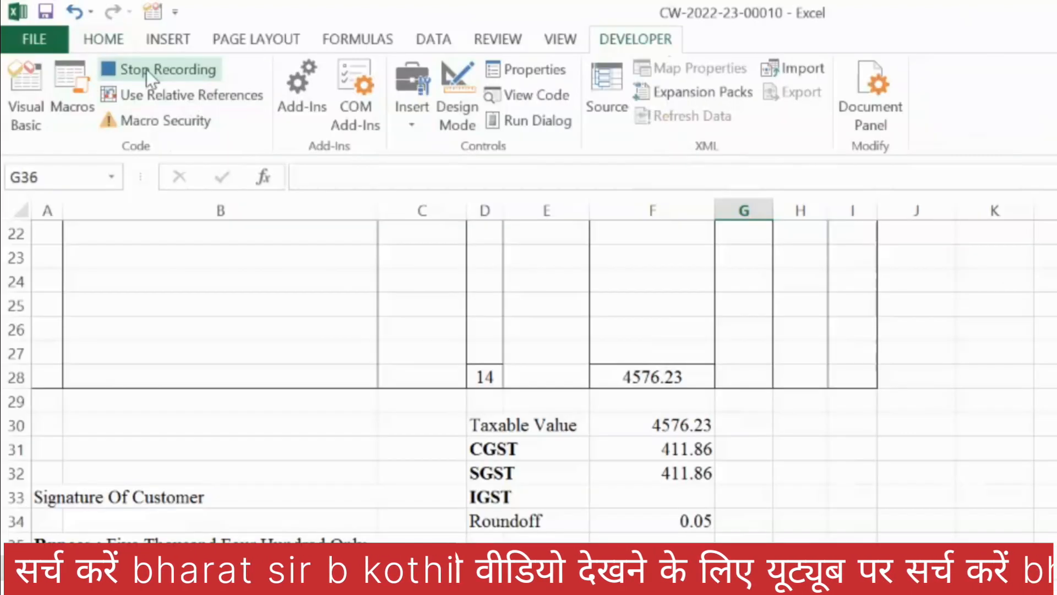
left_click(147, 68)
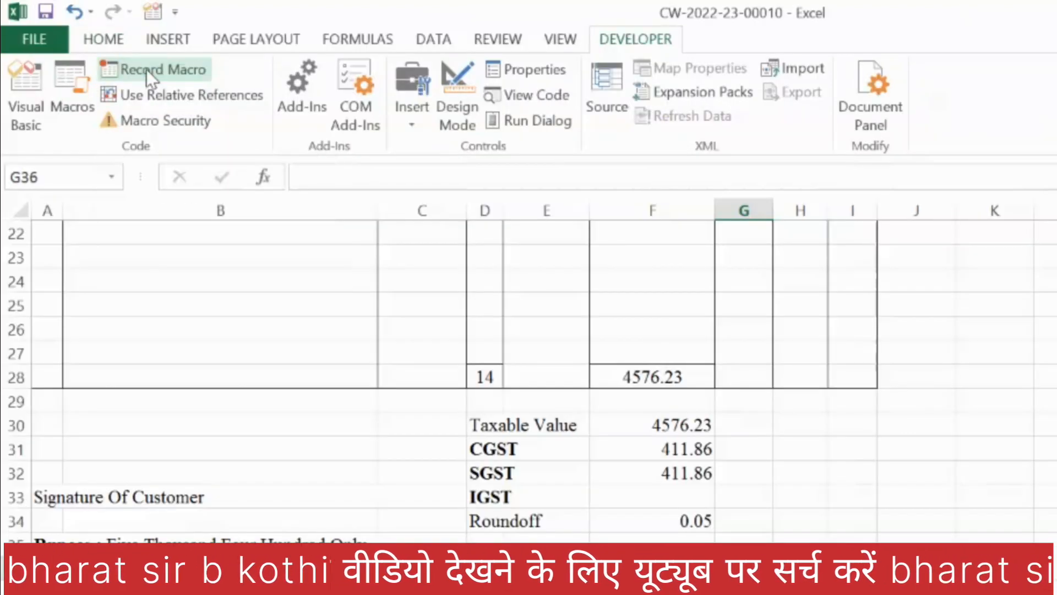
Step: Draw a rectangle shape about 0.42 cm high and 0.94 cm wide in column N near row 34 of Sheet1
left_click(916, 569)
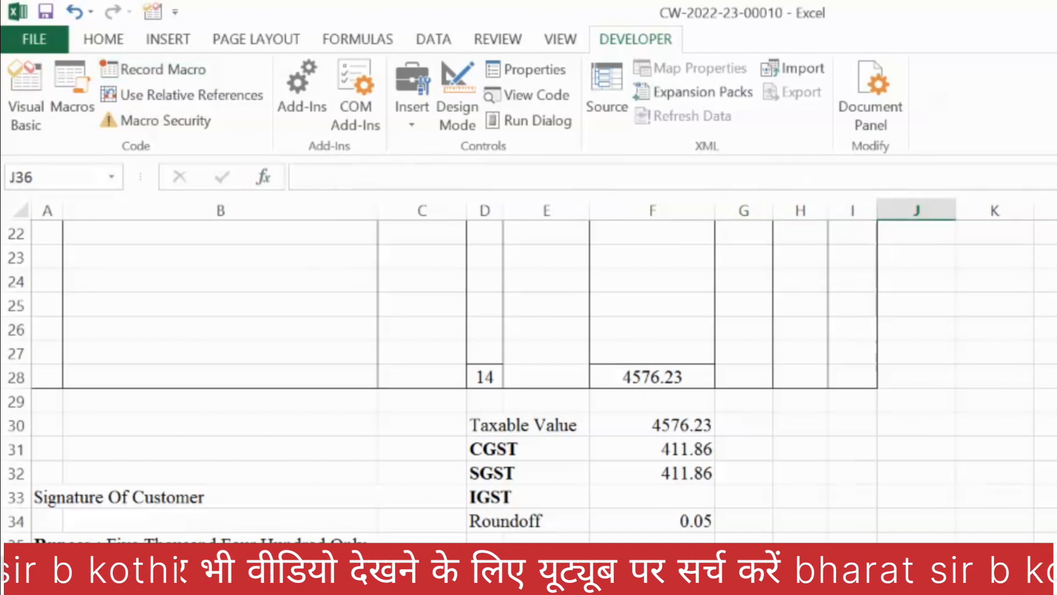
scroll(805, 480, "up", 4)
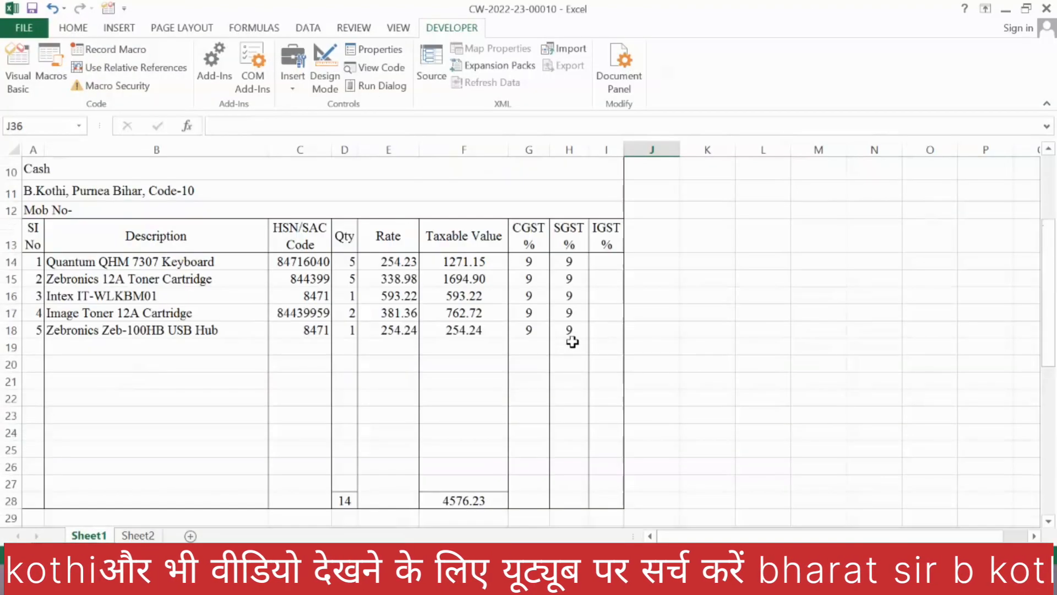
scroll(572, 342, "up", 3)
scroll(575, 342, "down", 6)
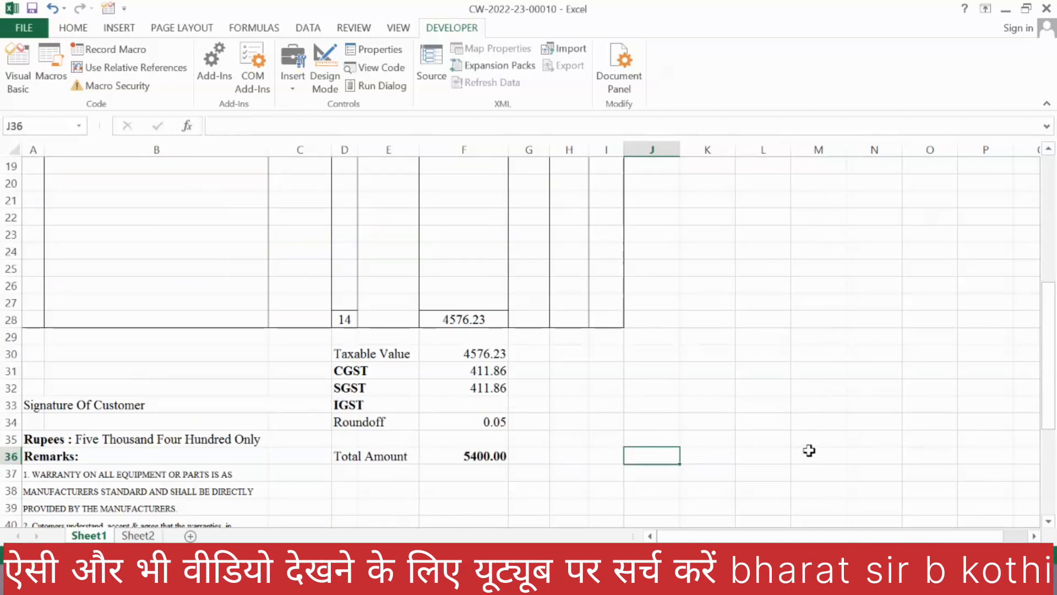
left_click(128, 28)
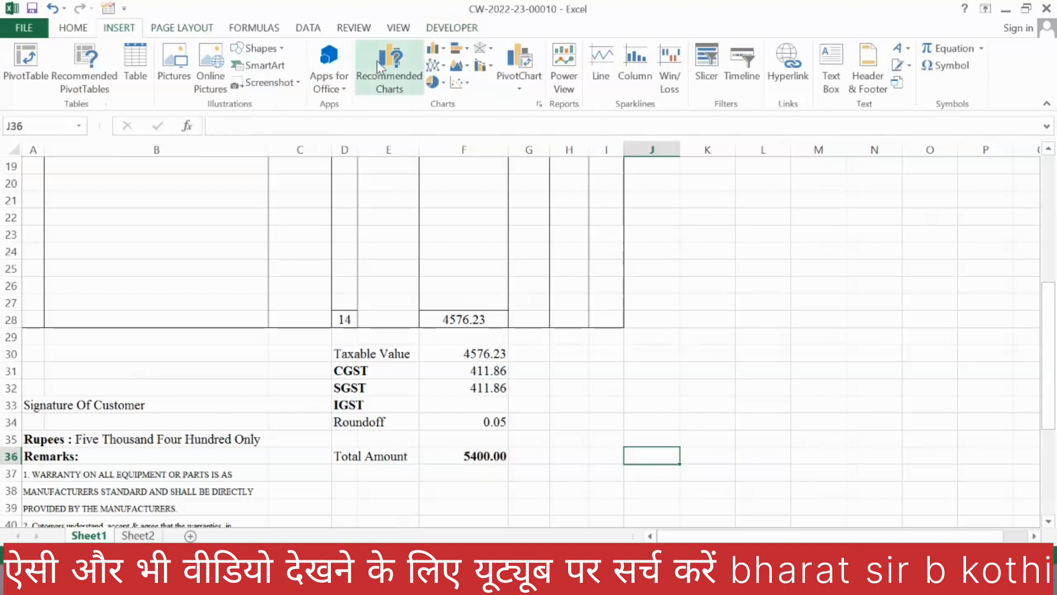
left_click(278, 50)
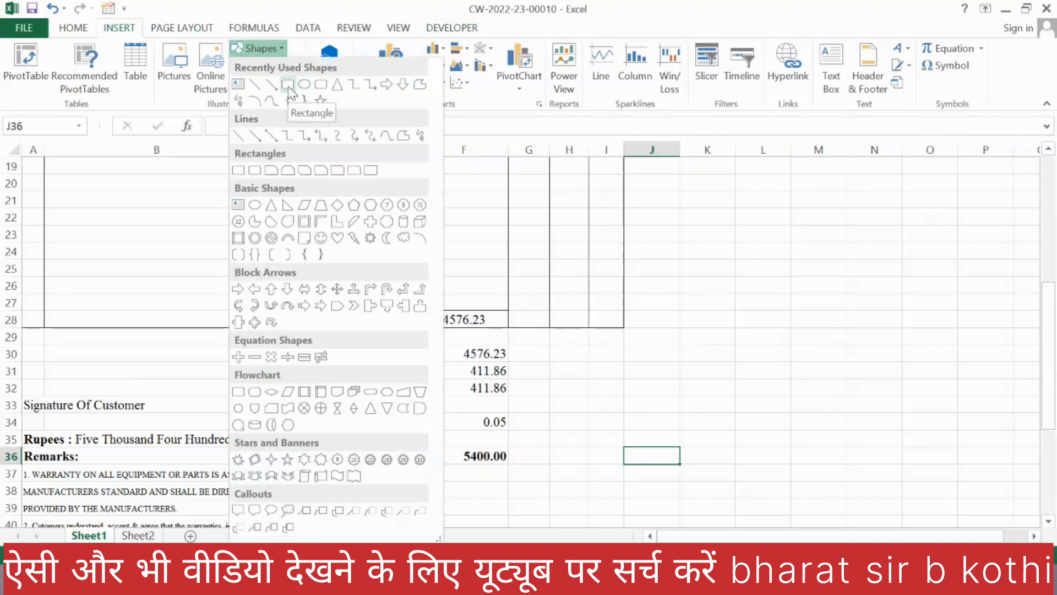
left_click(287, 86)
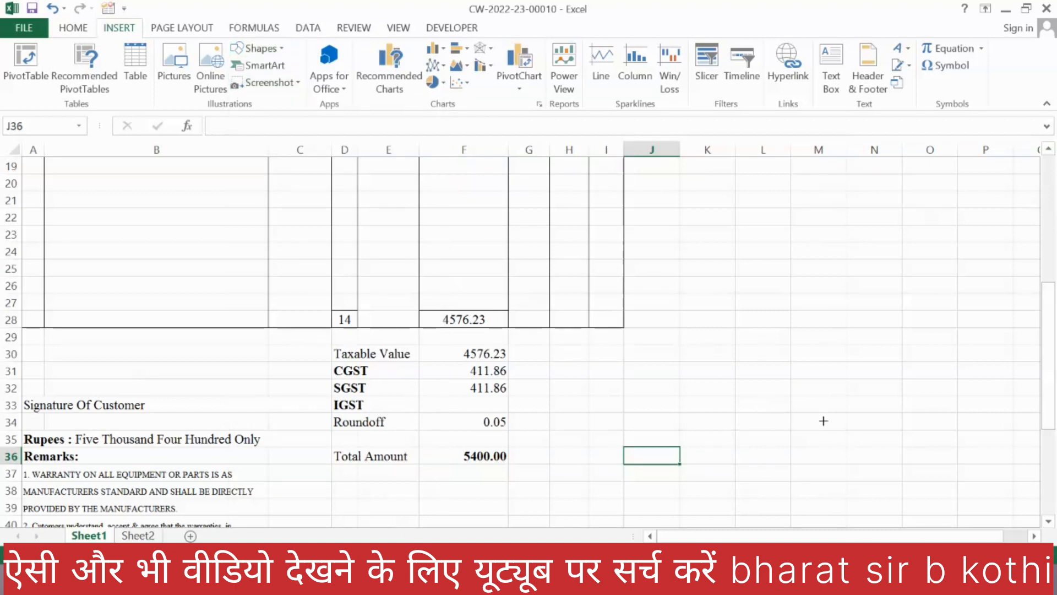
left_click_drag(856, 414, 887, 430)
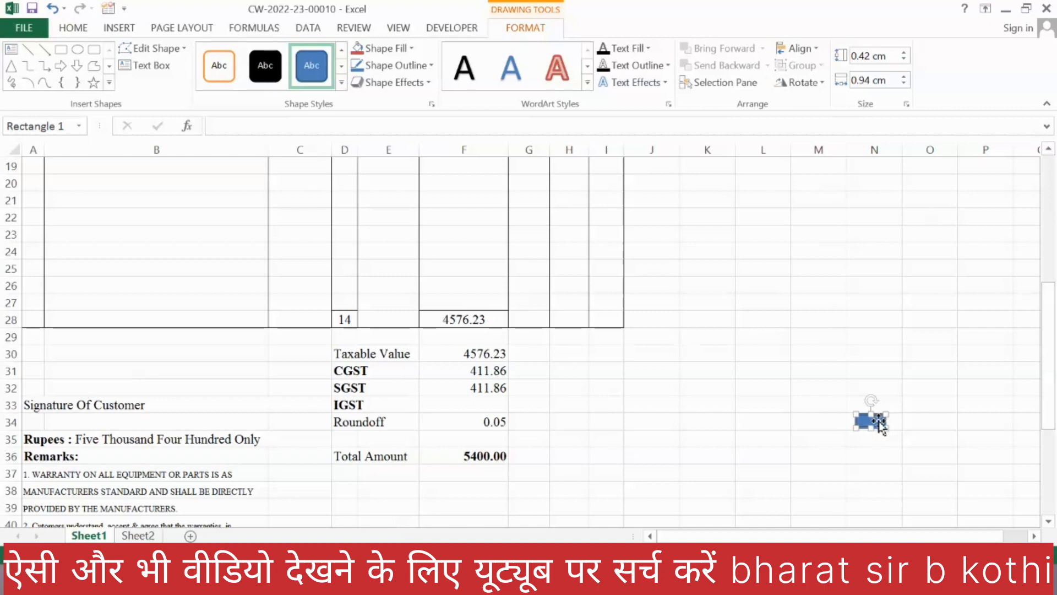
Step: Assign the DataTrf macro to the rectangle on Sheet1
right_click(880, 424)
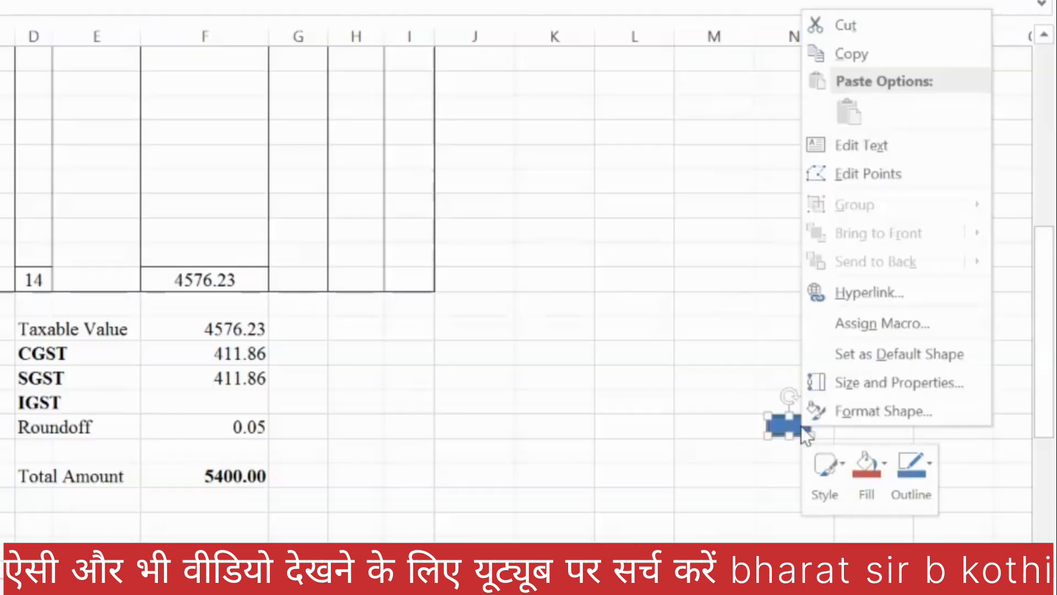
left_click(886, 323)
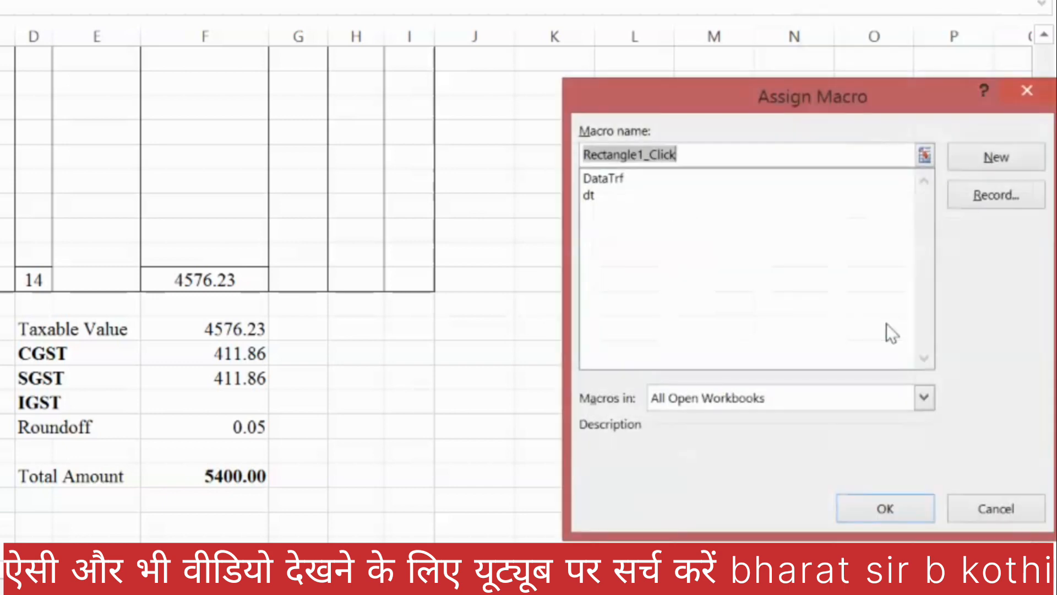
left_click(617, 179)
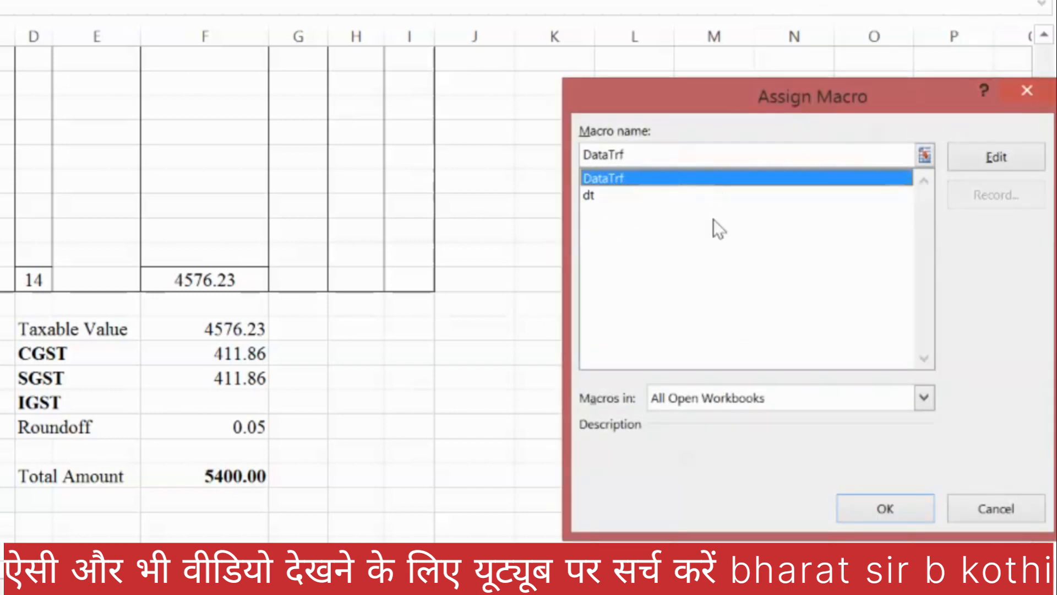
left_click(857, 503)
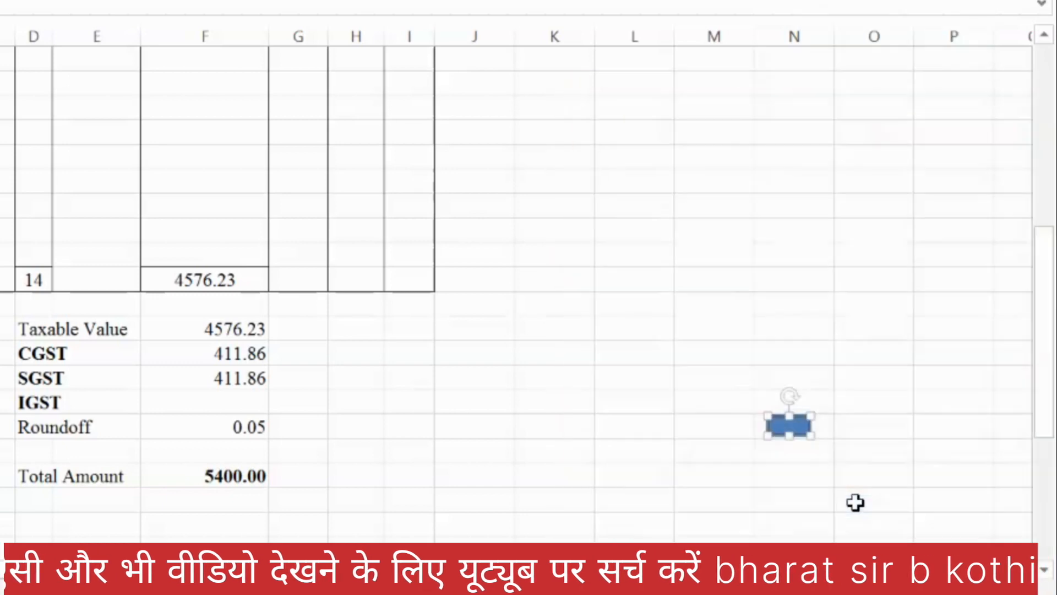
Step: Deselect the rectangle and set the rate of the Quantum QHM 7307 Keyboard in E14 to 450
left_click(368, 445)
scroll(40, 485, "up", 4)
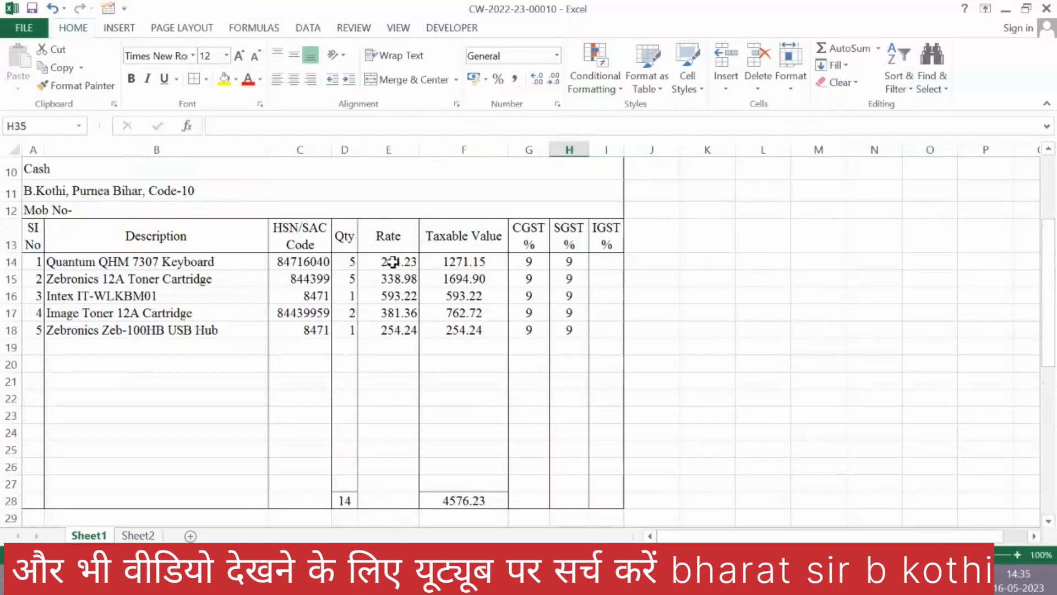
left_click(388, 262)
type("450")
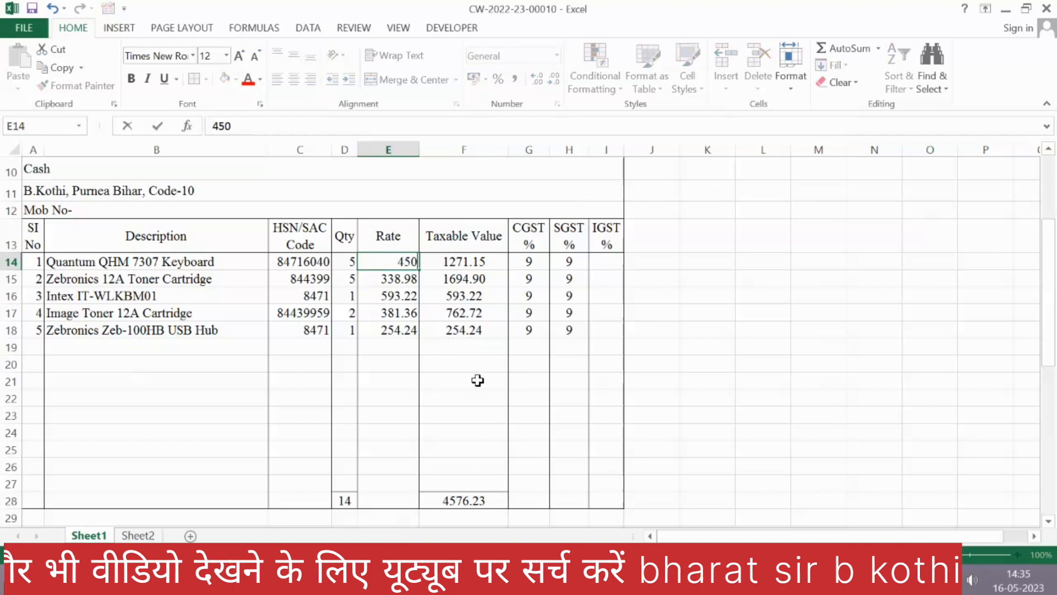
key("Return")
Step: Run the macro from the rectangle on Sheet1 to transfer the new total amount, and check the list on Sheet2
scroll(490, 387, "down", 3)
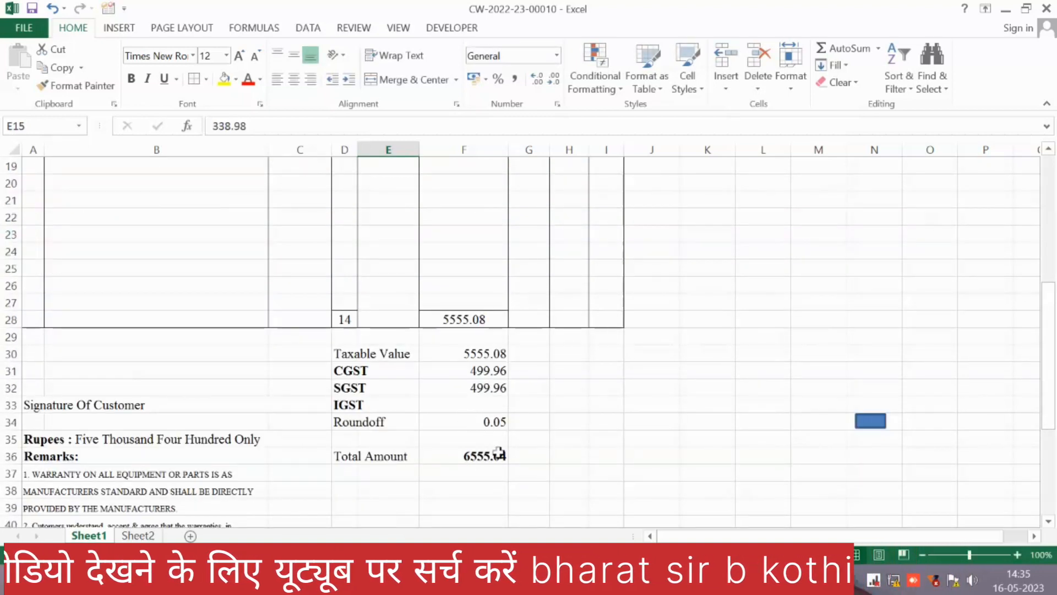
left_click(874, 429)
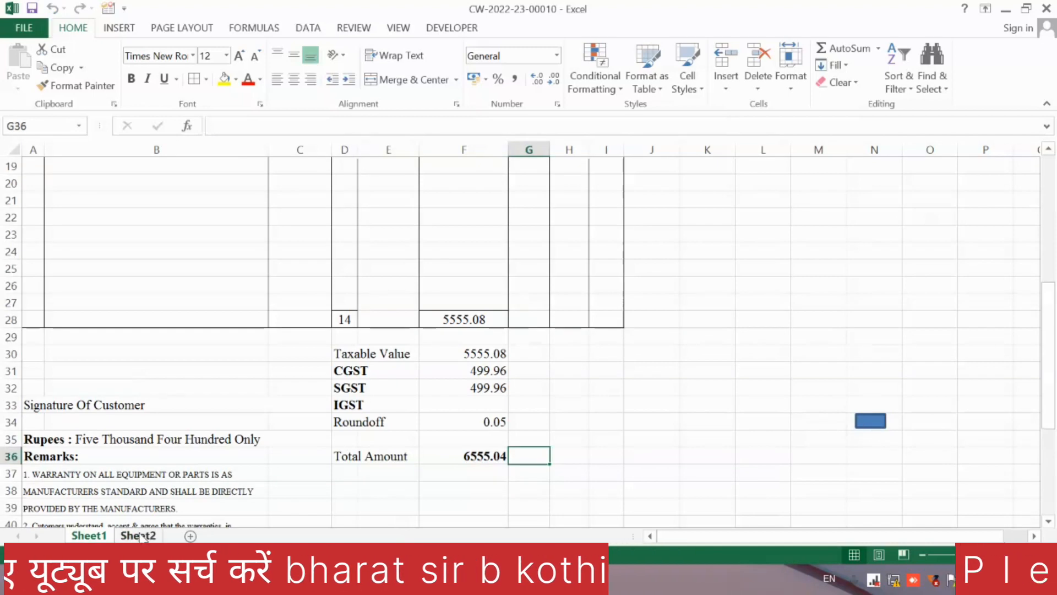
left_click(139, 536)
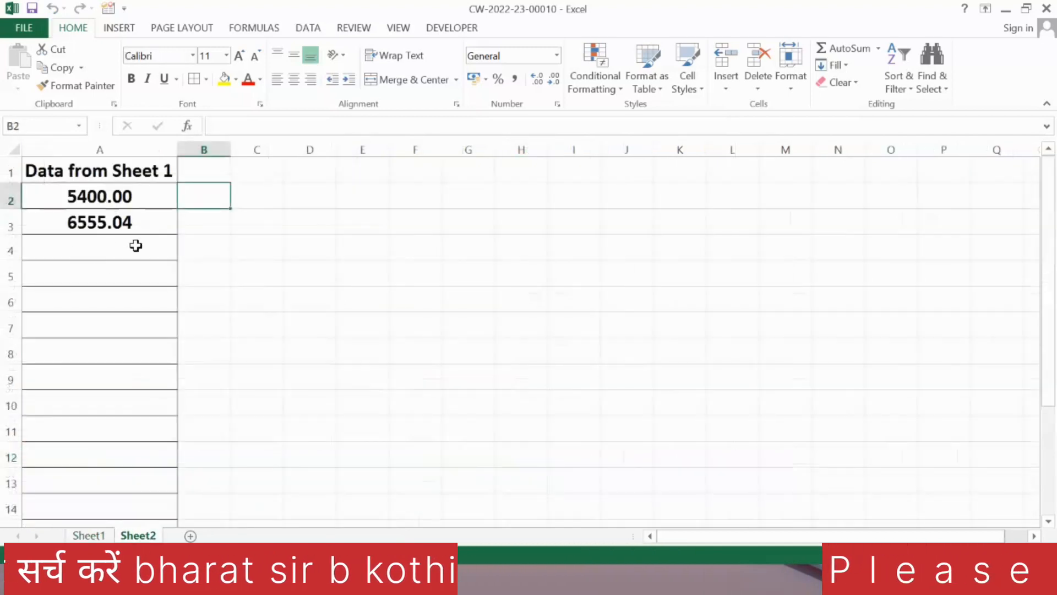
Step: Return to Sheet1 and set the rate of the Image Toner 12A Cartridge in E17 to 80000
left_click(89, 536)
scroll(390, 324, "up", 4)
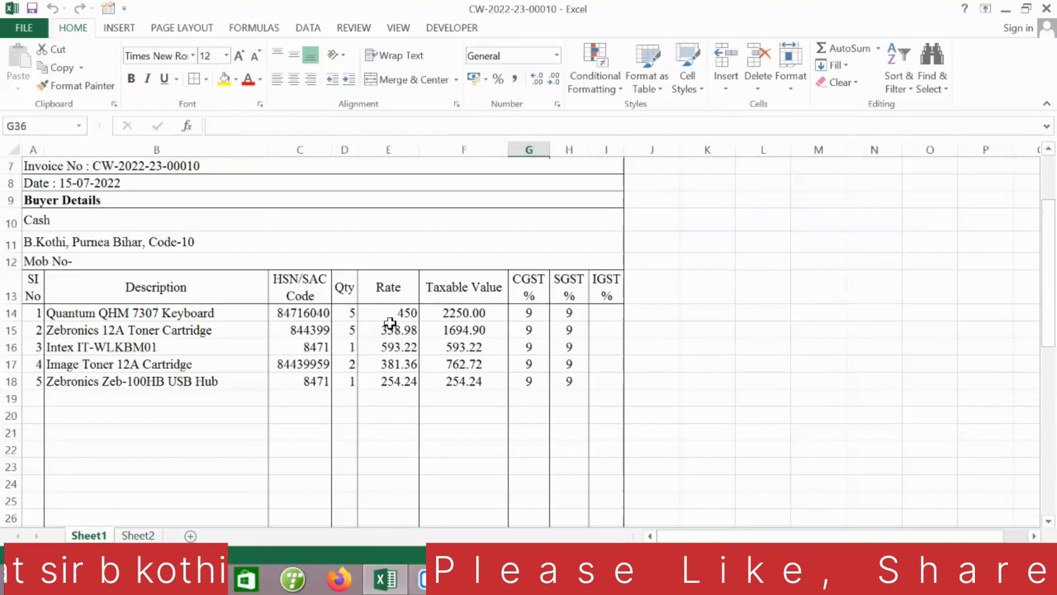
left_click(405, 364)
type("80")
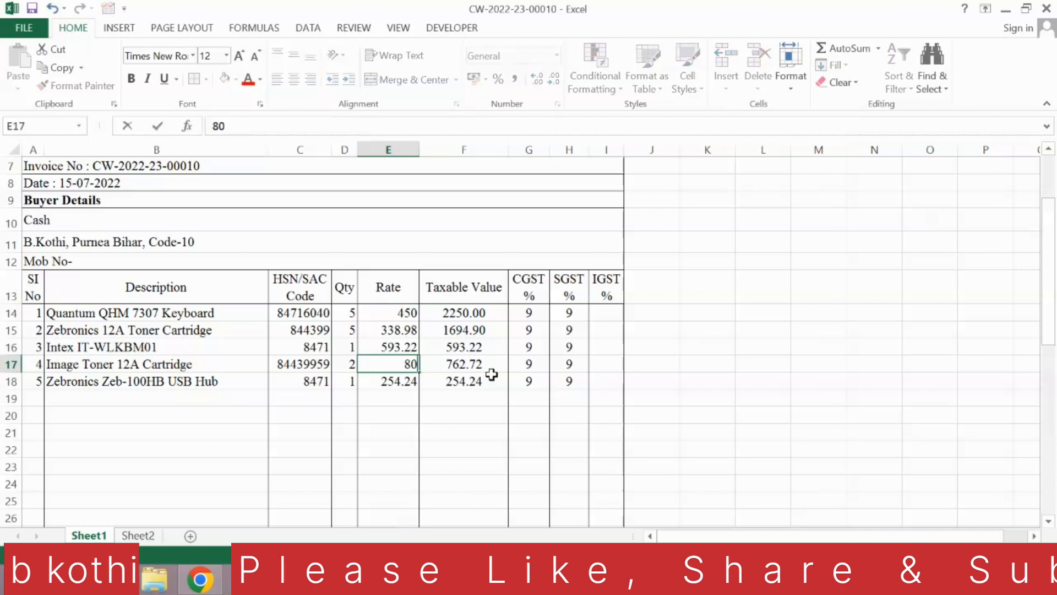
type("000")
key("Return")
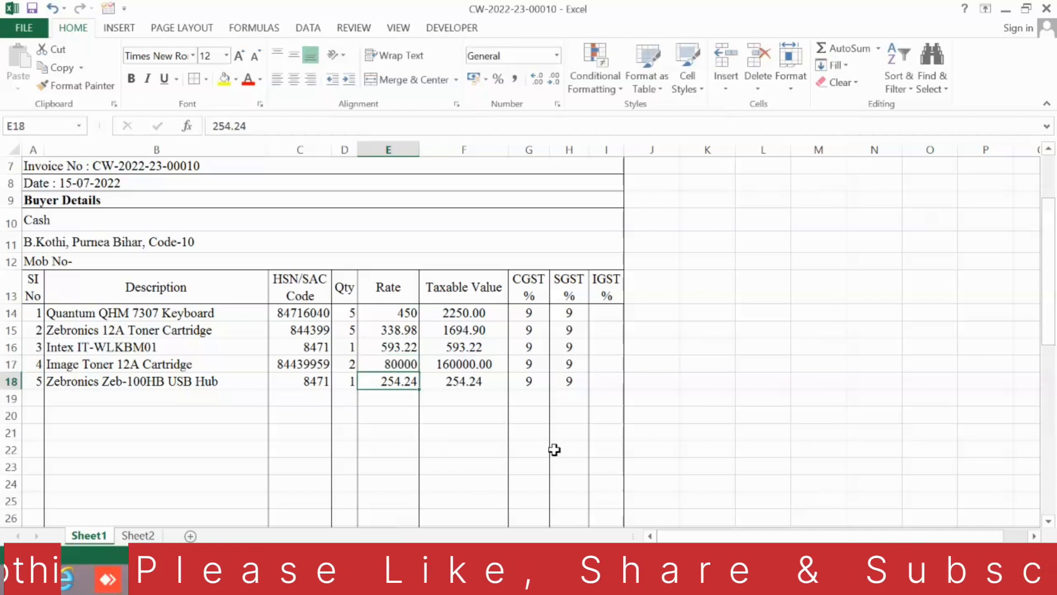
Step: Transfer the updated invoice total with the rectangle's macro again and view the next entry in Sheet2's list
scroll(555, 448, "down", 3)
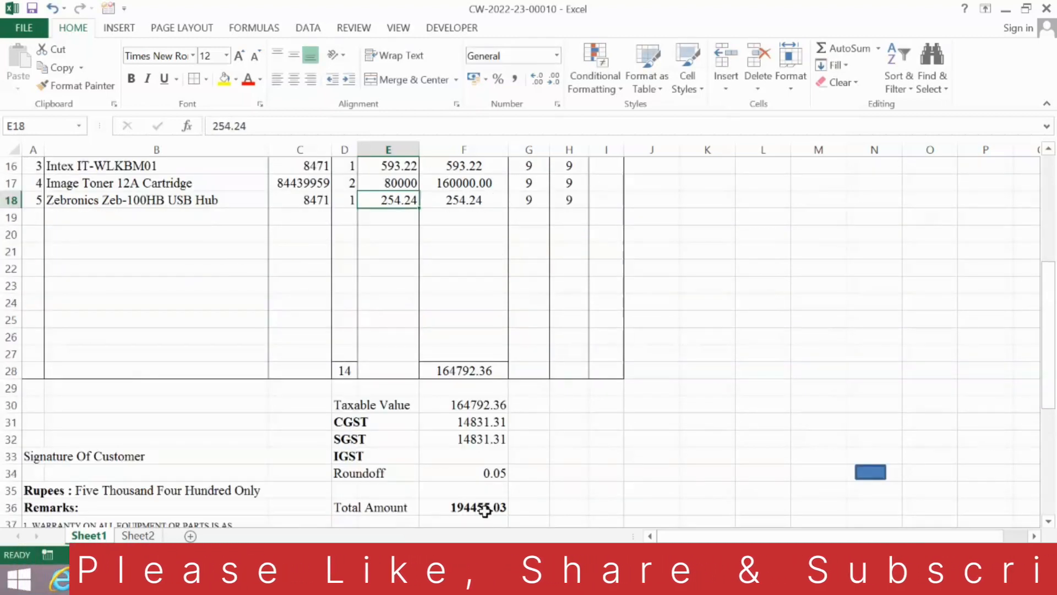
left_click(870, 471)
left_click(136, 535)
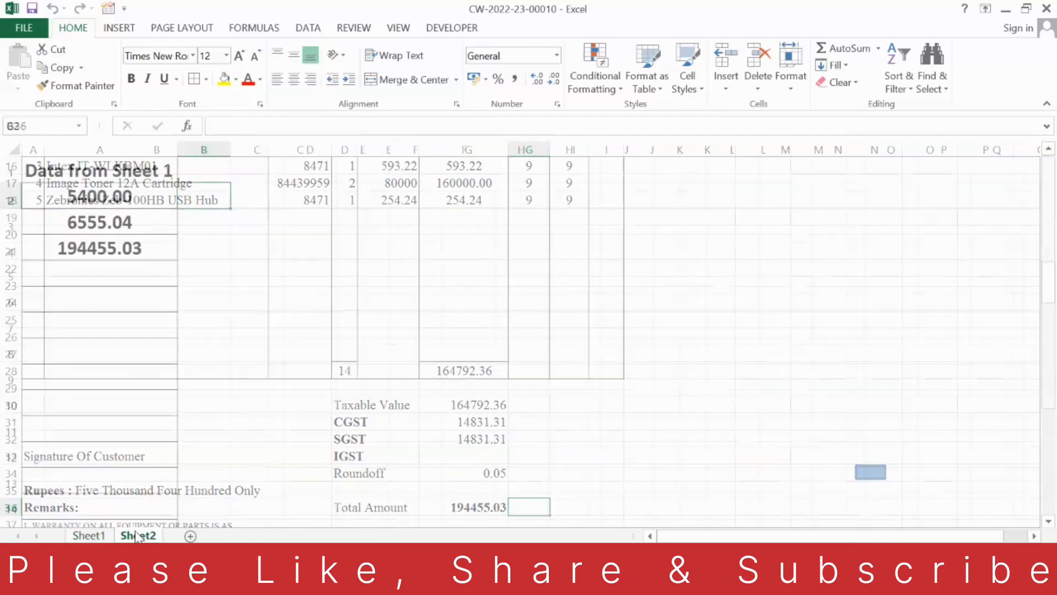